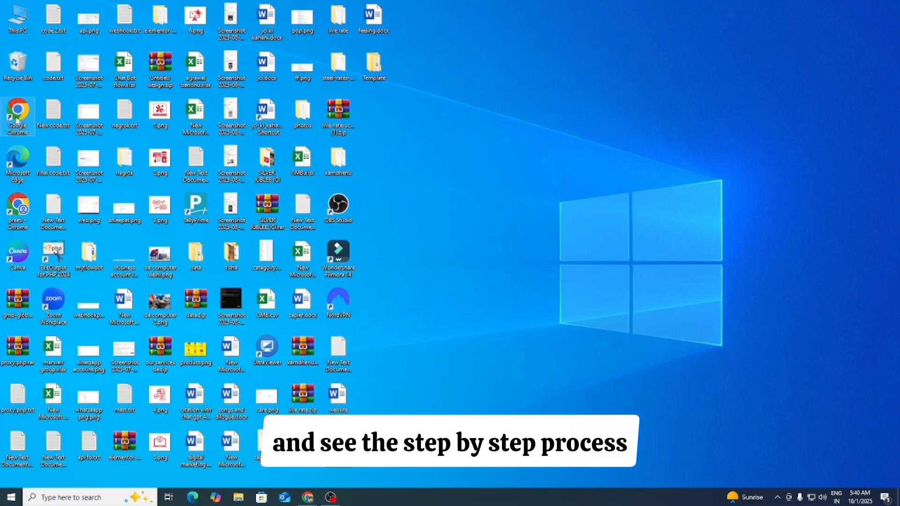
pyautogui.doubleClick(17, 113)
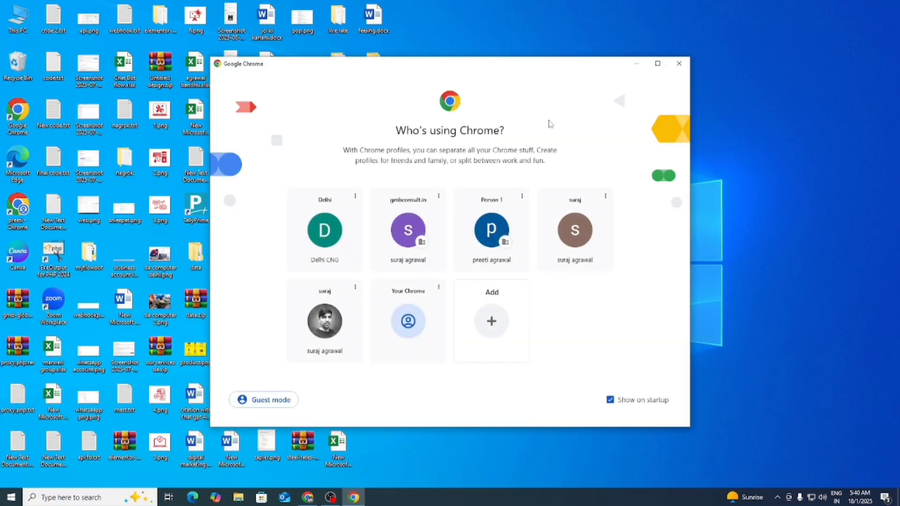
pyautogui.click(659, 66)
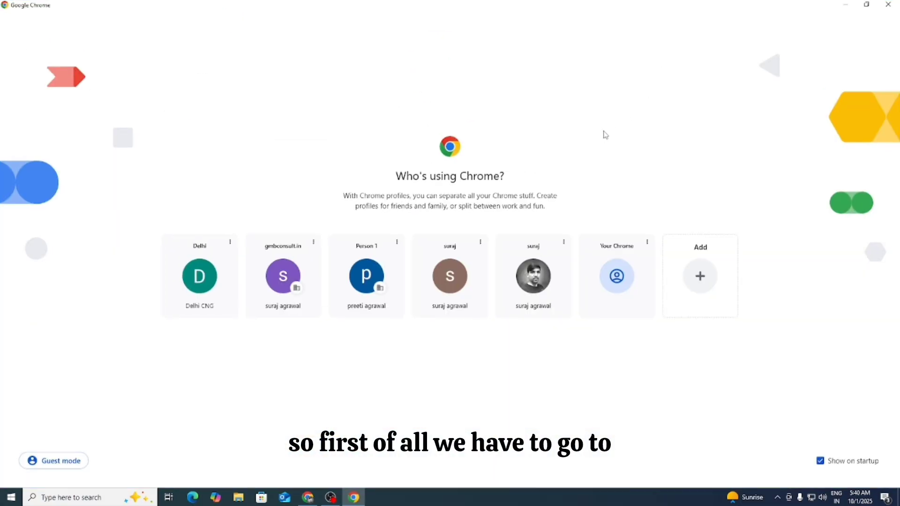
pyautogui.click(846, 5)
pyautogui.click(353, 497)
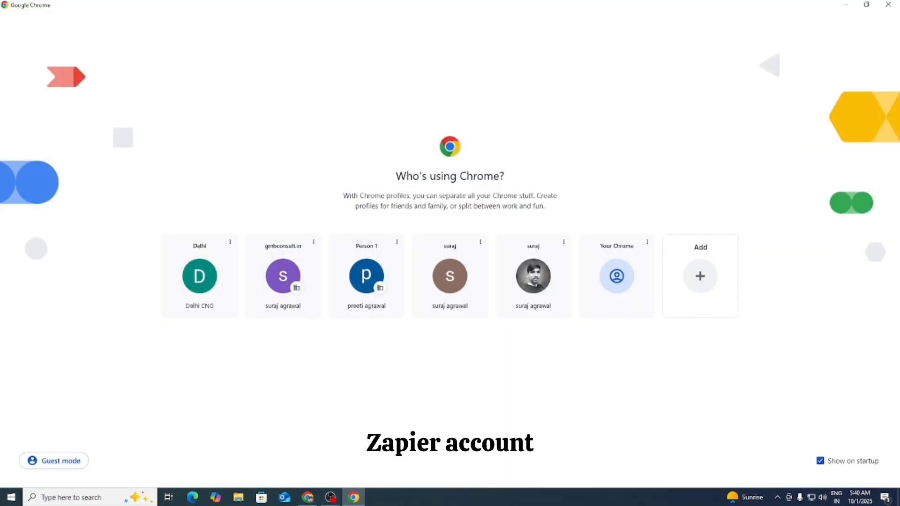
# - Switch to the Chrome window with Meta Business Suite and view the VGI Leads Ad in Ads Manager
pyautogui.click(317, 495)
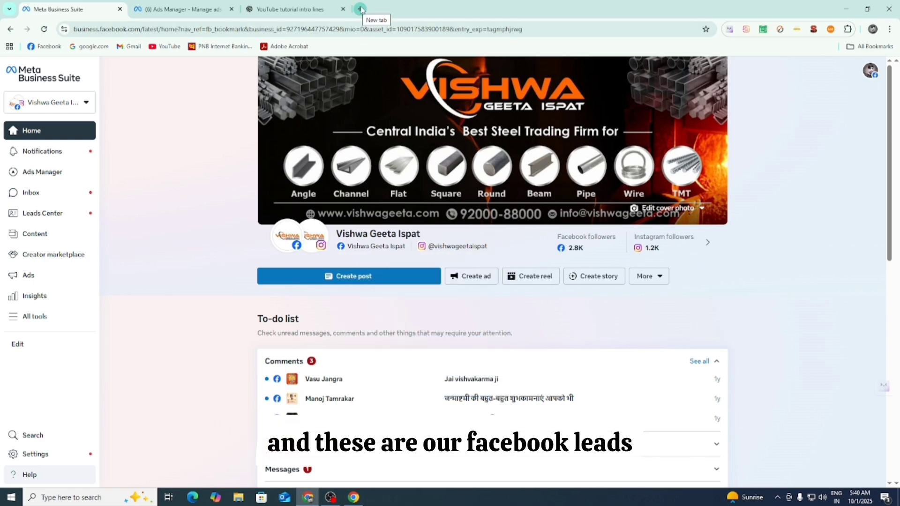
pyautogui.click(178, 9)
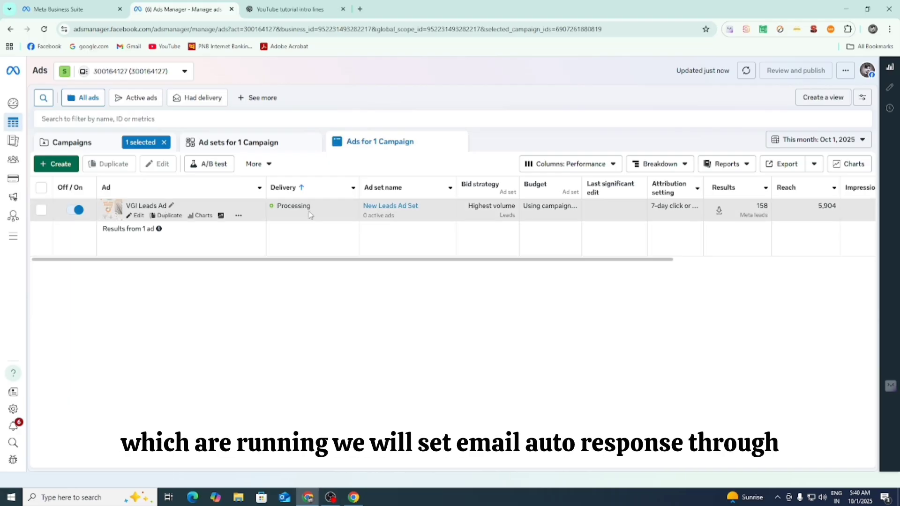
# - Search Google for "zapier" in a new browser tab and open the Zapier website
pyautogui.click(360, 9)
pyautogui.click(365, 187)
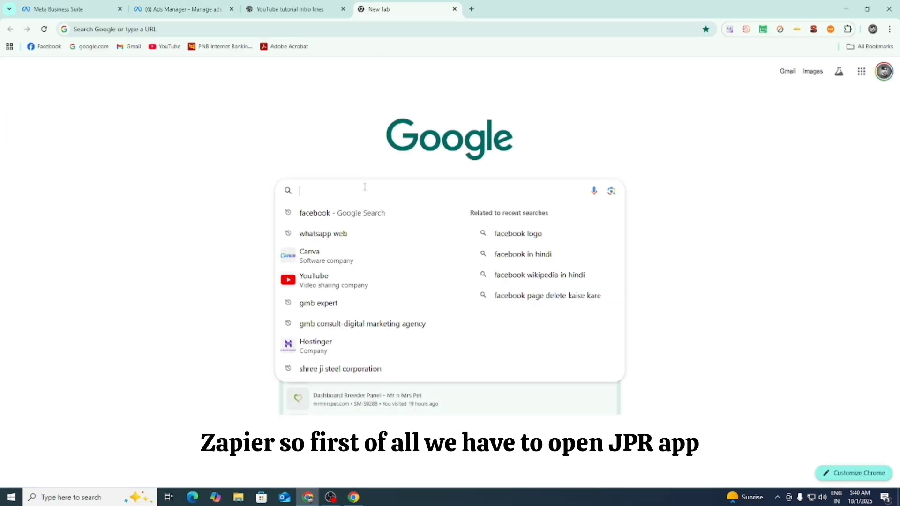
pyautogui.write('zapier')
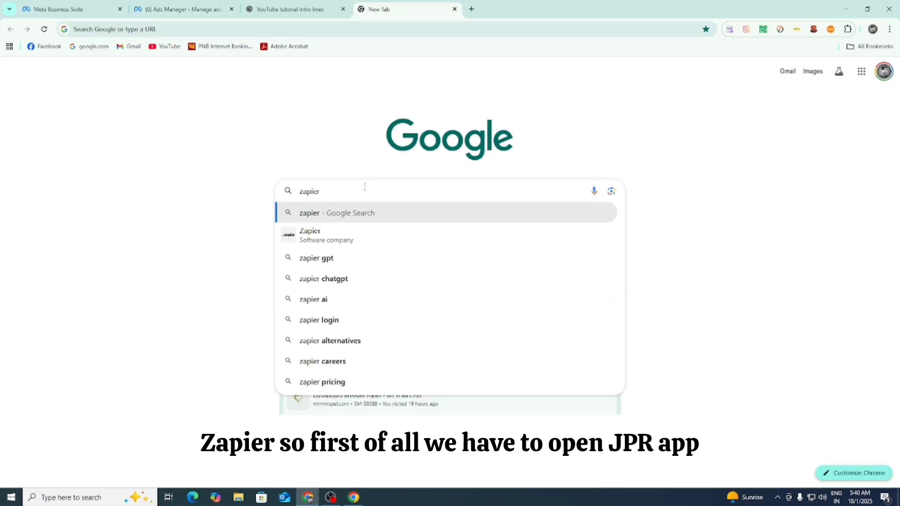
pyautogui.press('Return')
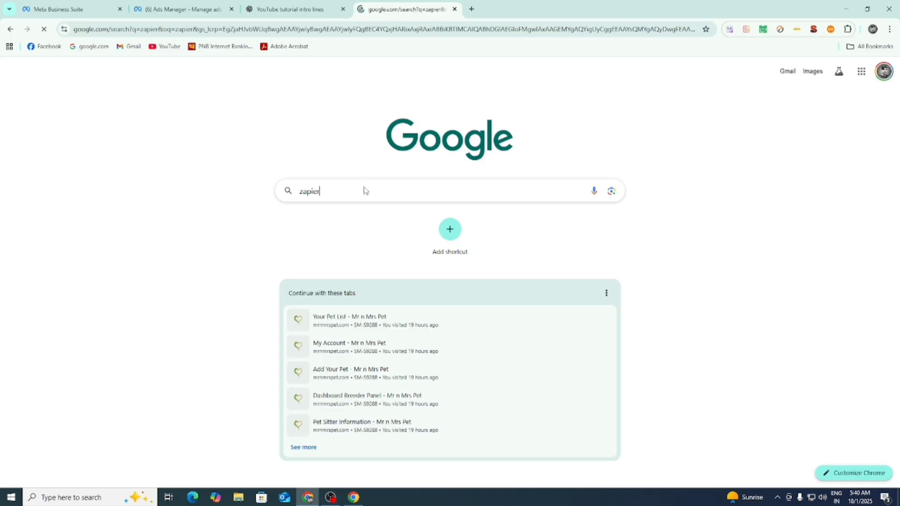
pyautogui.click(170, 172)
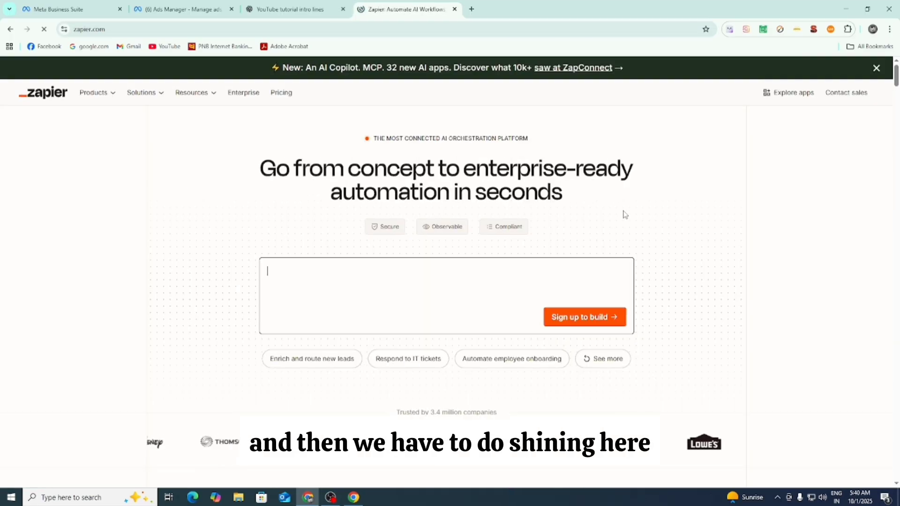
# - Sign up for Zapier with an existing Google account and allow access to its profile information
pyautogui.click(603, 318)
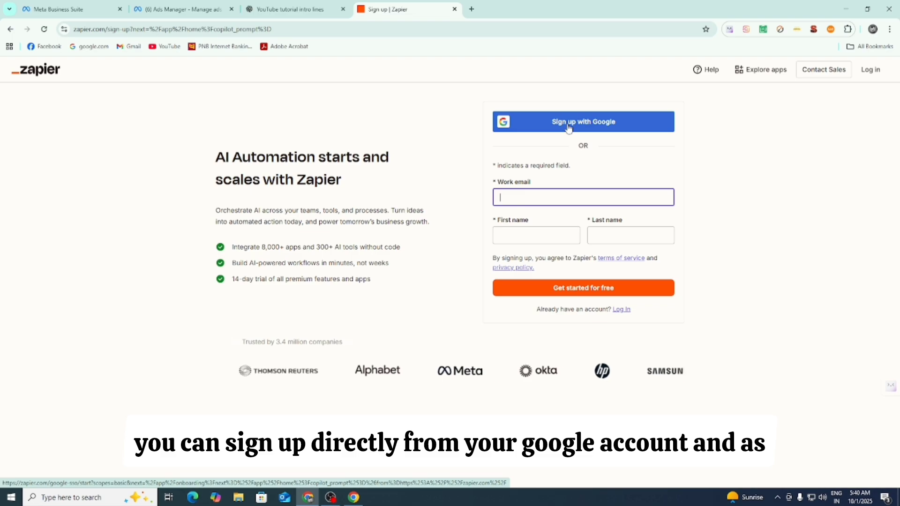
pyautogui.click(570, 128)
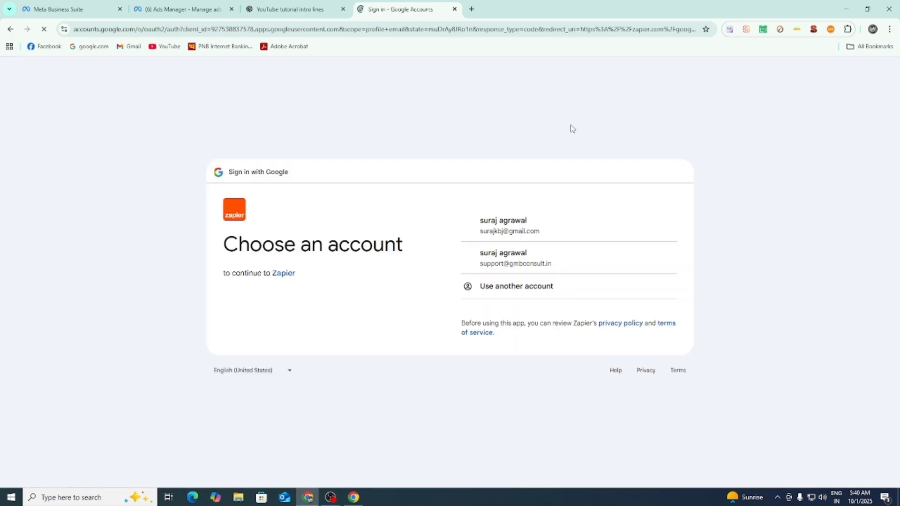
pyautogui.click(513, 227)
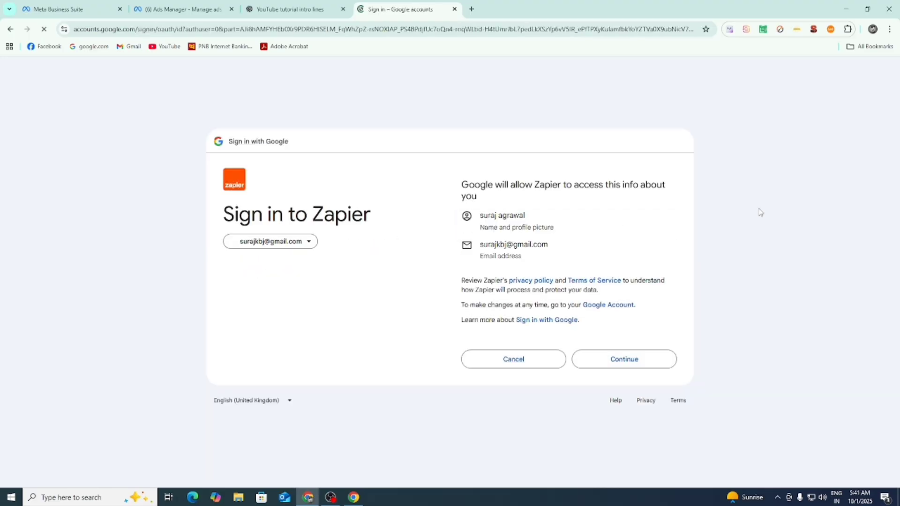
pyautogui.click(627, 362)
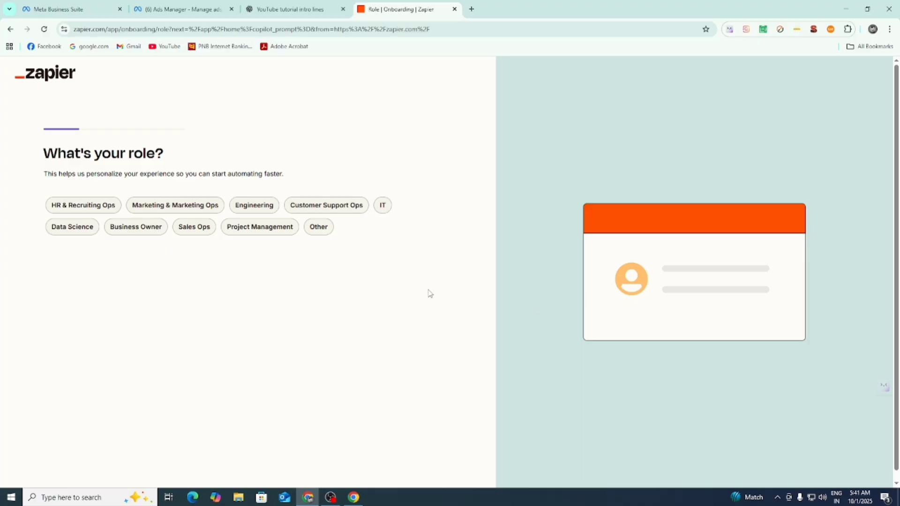
# - Answer the onboarding questions with the role Marketing & Marketing Ops and the smallest company size
pyautogui.click(172, 208)
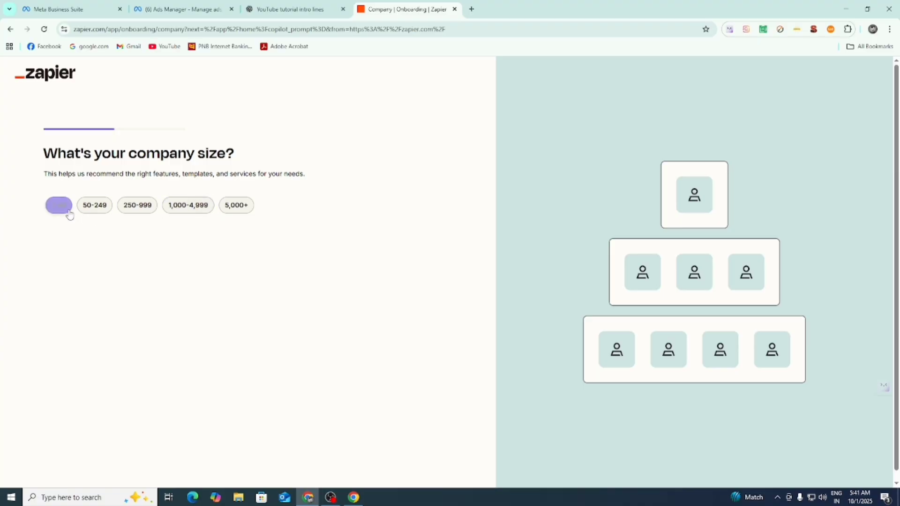
pyautogui.click(68, 213)
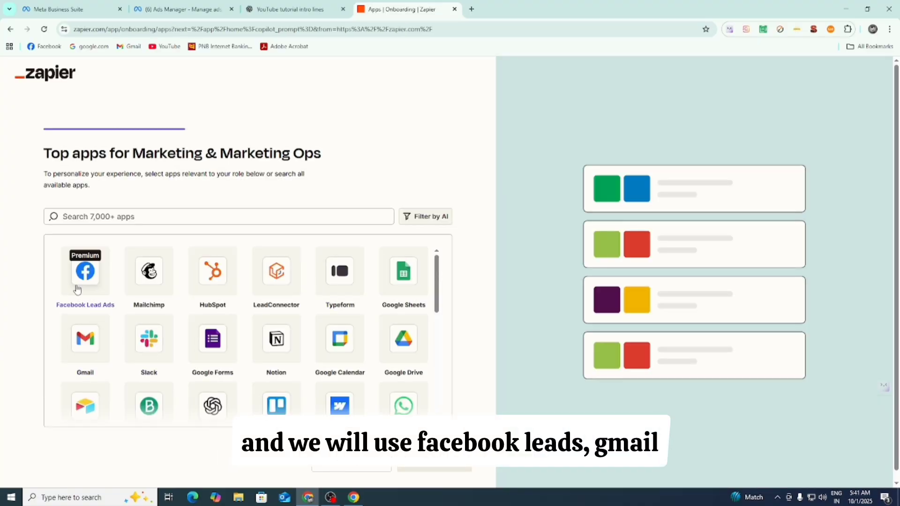
# - Select Facebook Lead Ads, Gmail and WhatsApp Notifications as the onboarding apps and finish the onboarding
pyautogui.click(77, 290)
pyautogui.scroll(-1, 85, 309)
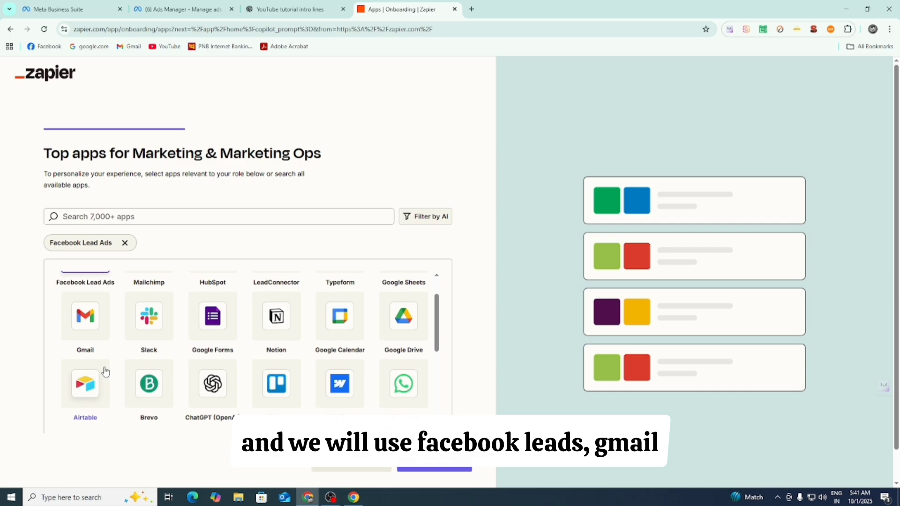
pyautogui.click(94, 321)
pyautogui.scroll(-3, 165, 337)
pyautogui.scroll(2, 251, 364)
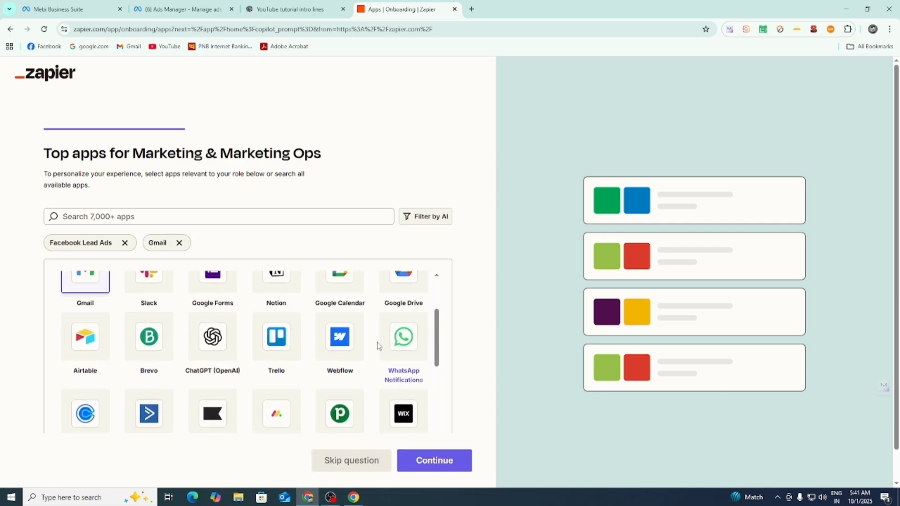
pyautogui.click(403, 338)
pyautogui.scroll(-1, 402, 343)
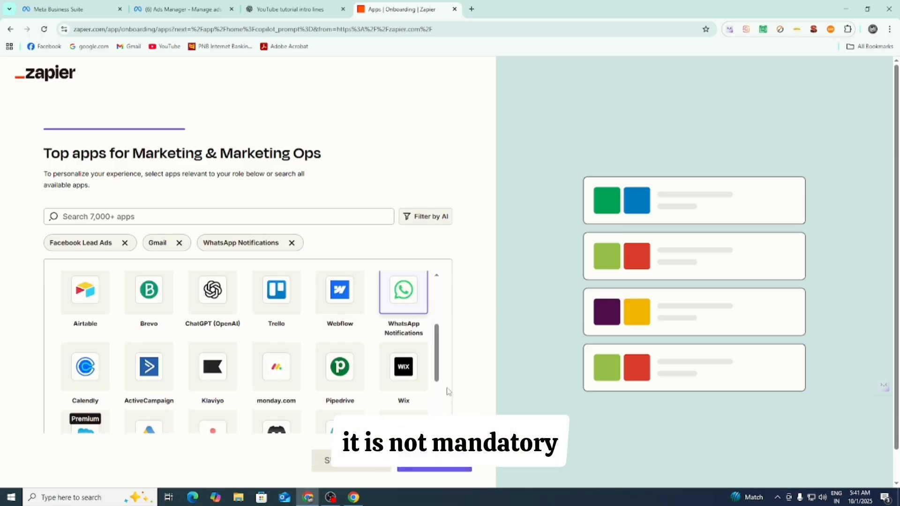
pyautogui.moveTo(438, 372); pyautogui.dragTo(440, 399)
pyautogui.click(402, 347)
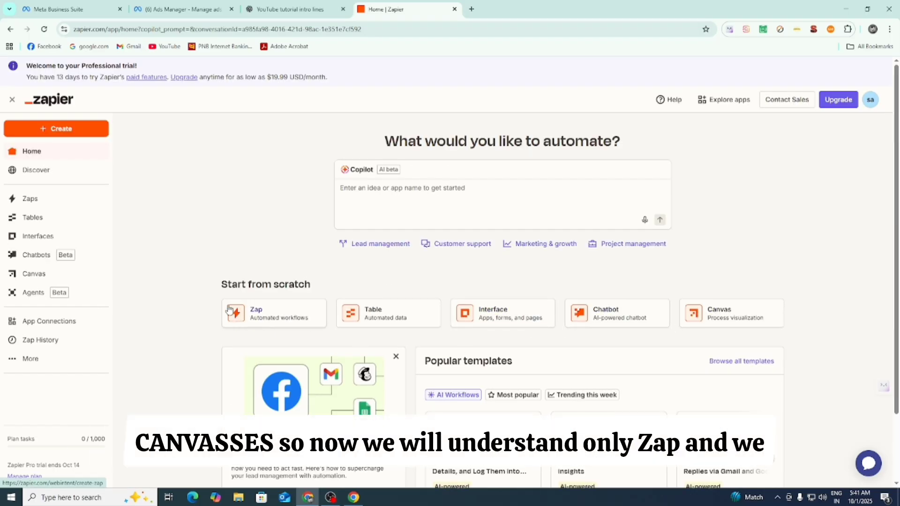
# - Open the Zaps overview and create a new Zap from scratch
pyautogui.scroll(-1, 230, 310)
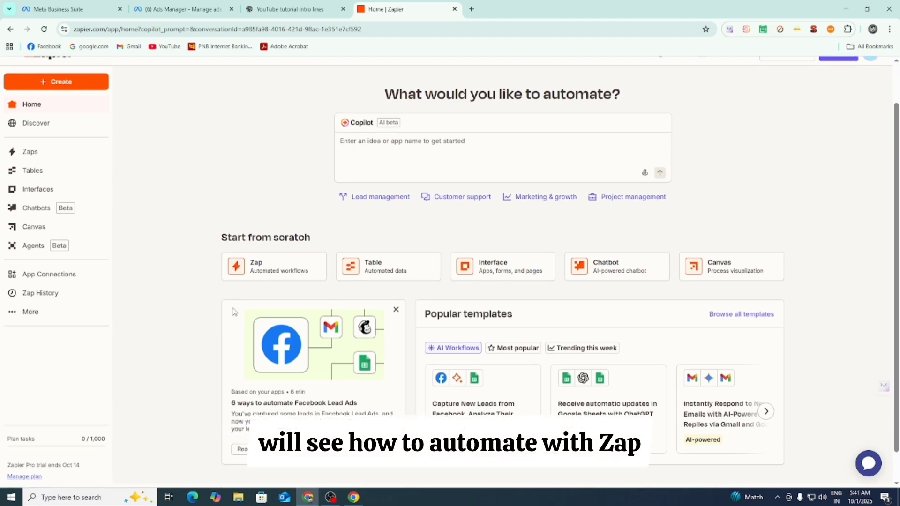
pyautogui.scroll(1, 234, 312)
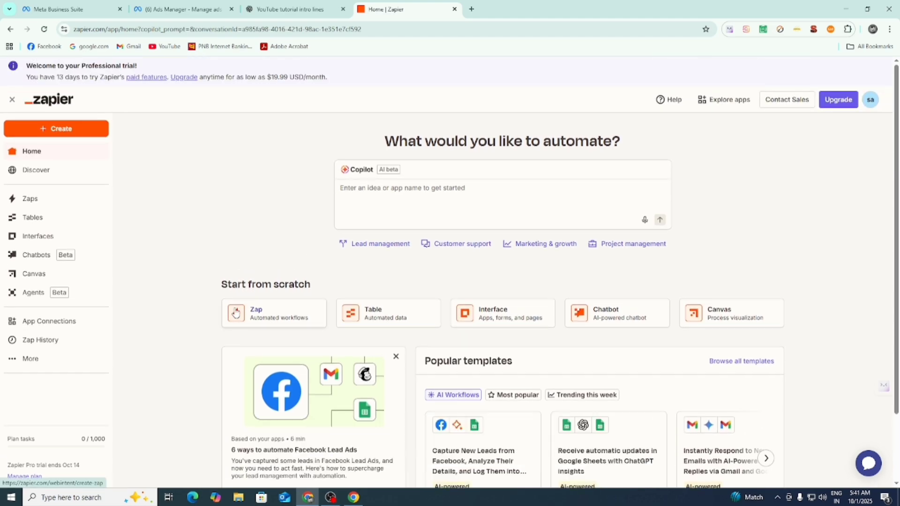
pyautogui.click(40, 203)
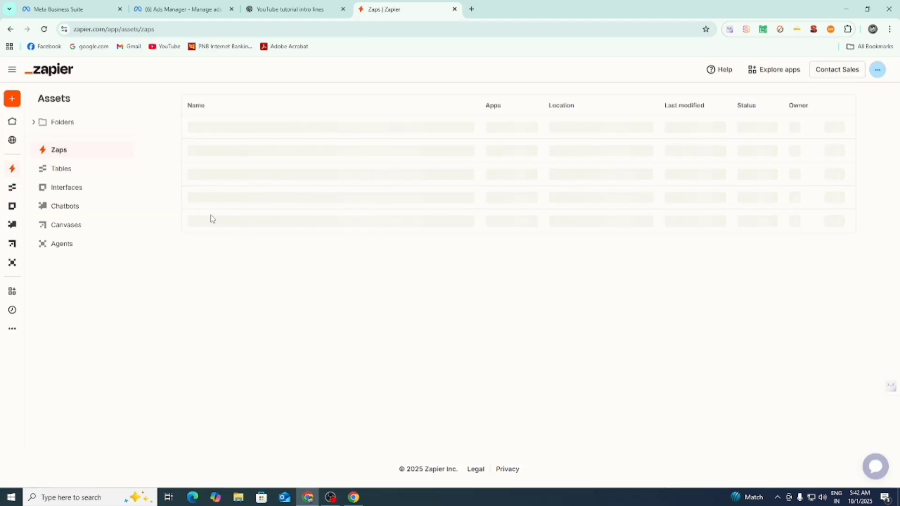
pyautogui.scroll(-2, 291, 271)
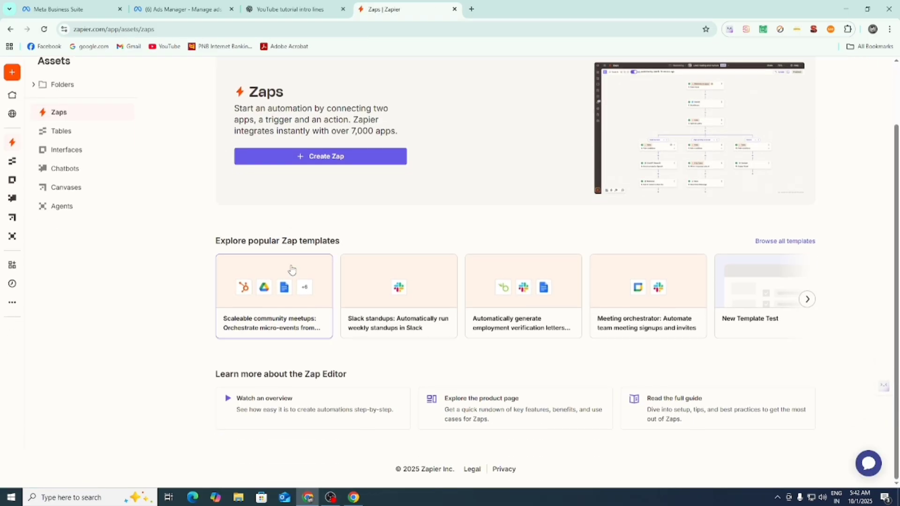
pyautogui.scroll(2, 292, 271)
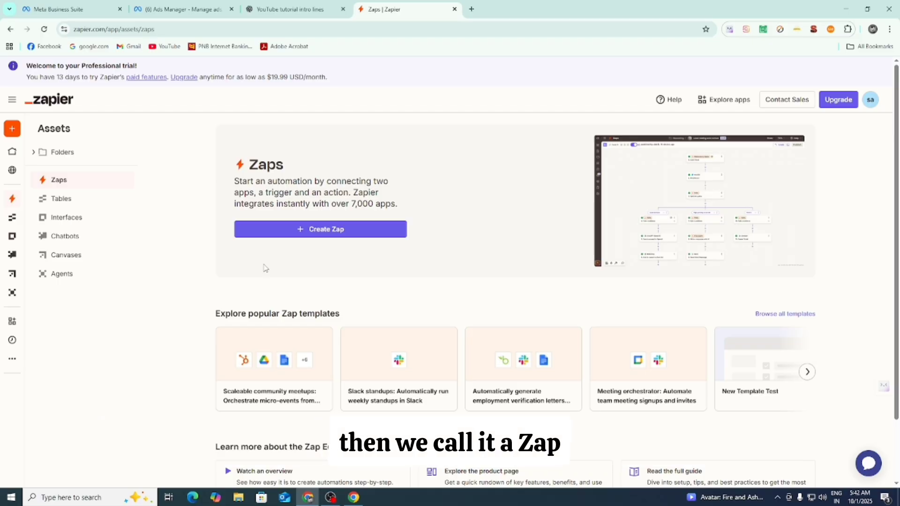
pyautogui.click(313, 235)
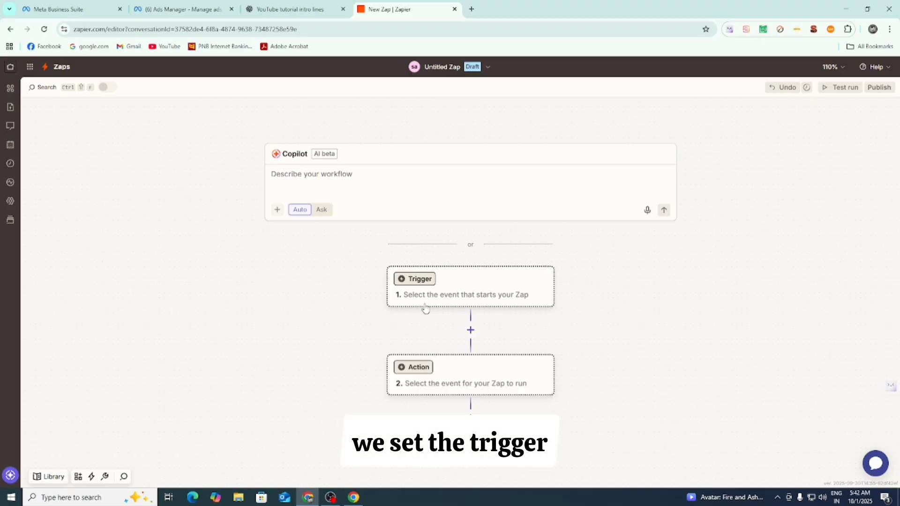
# - Set the Zap's trigger to Facebook Lead Ads with the New Lead event
pyautogui.click(440, 298)
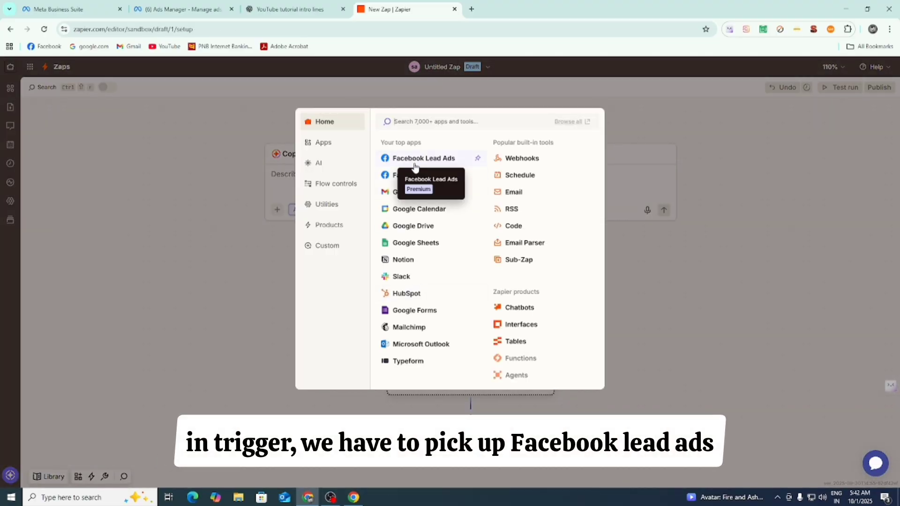
pyautogui.click(416, 161)
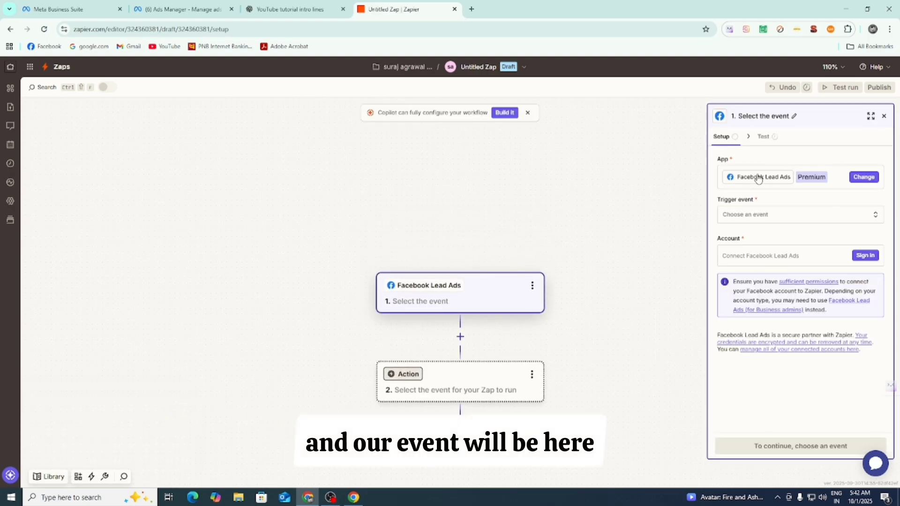
pyautogui.click(755, 216)
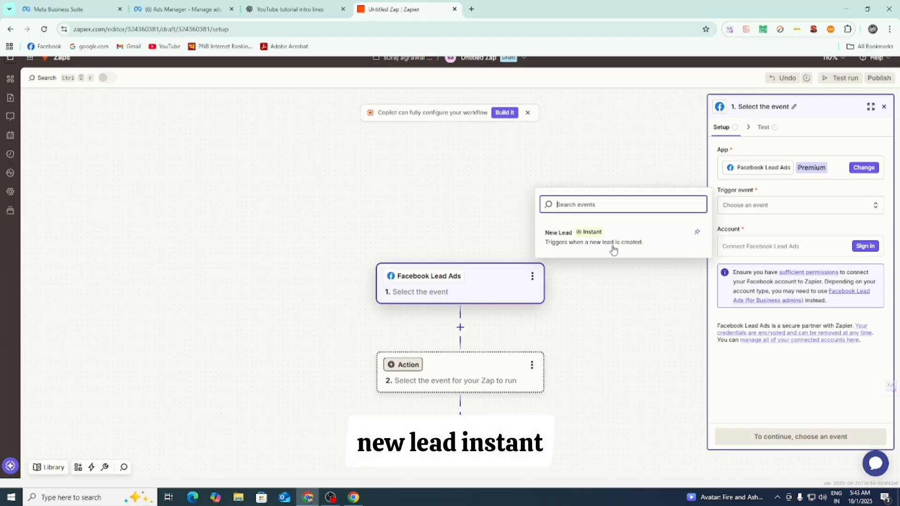
pyautogui.click(591, 242)
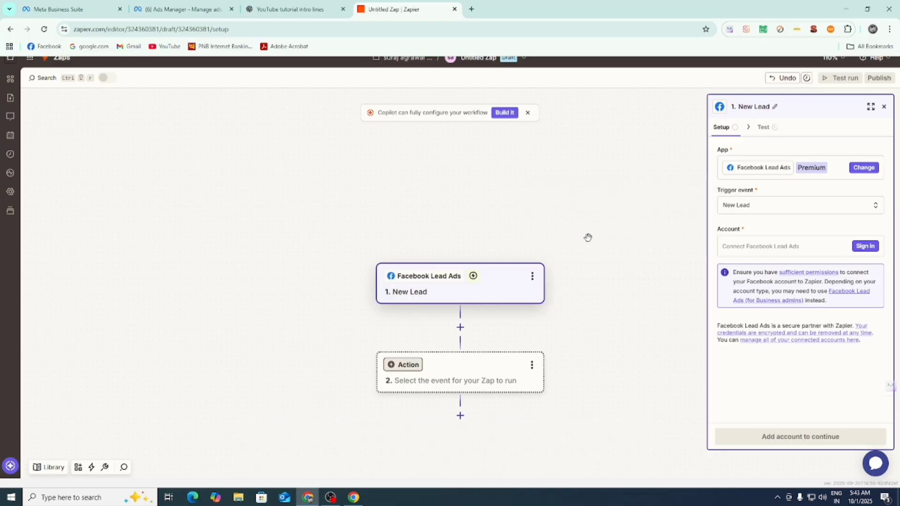
# - Connect the Facebook account to the Facebook Lead Ads trigger, approving the account switch and continued Zapier access
pyautogui.click(865, 246)
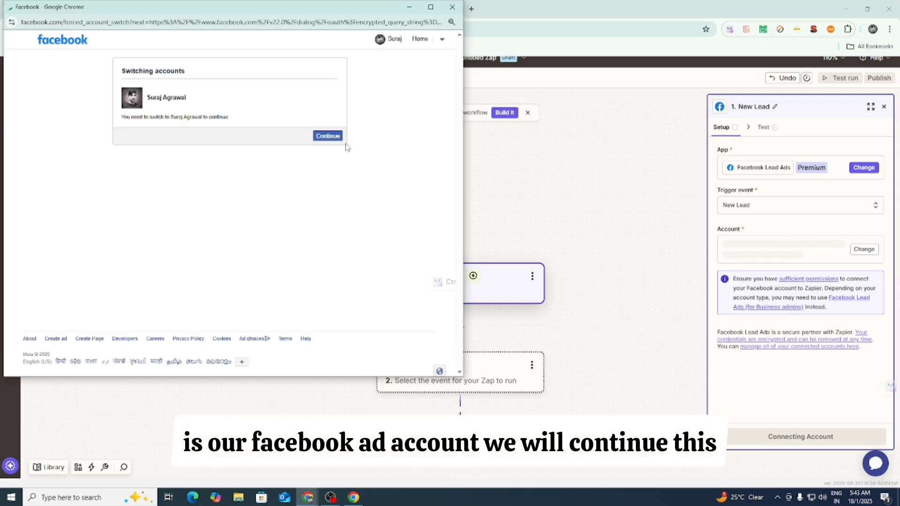
pyautogui.click(333, 137)
pyautogui.click(333, 137)
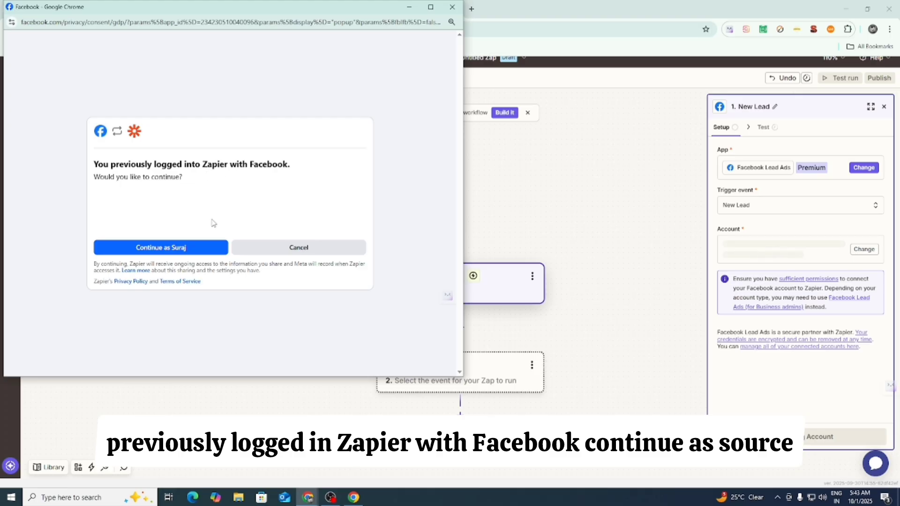
pyautogui.click(169, 248)
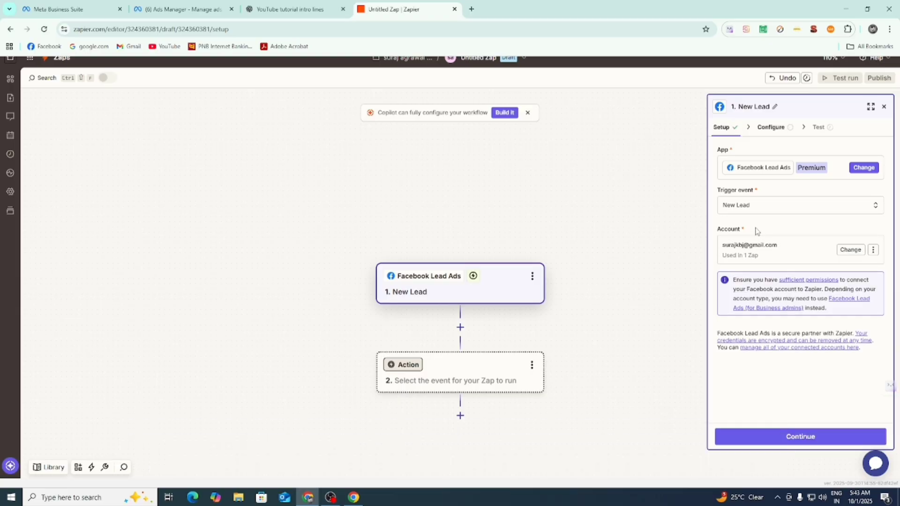
# - Configure the New Lead trigger with the page Vishwa Geeta Ispat and the form VGI Hiring
pyautogui.click(782, 129)
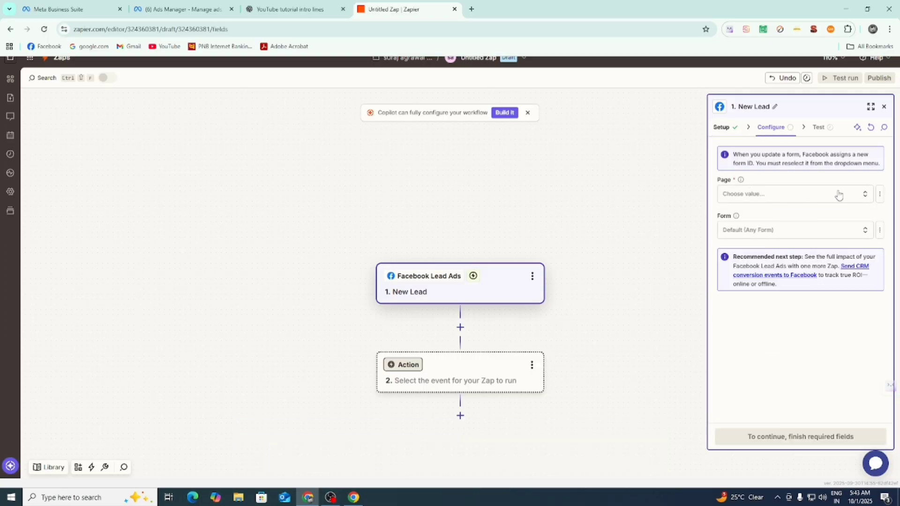
pyautogui.click(860, 200)
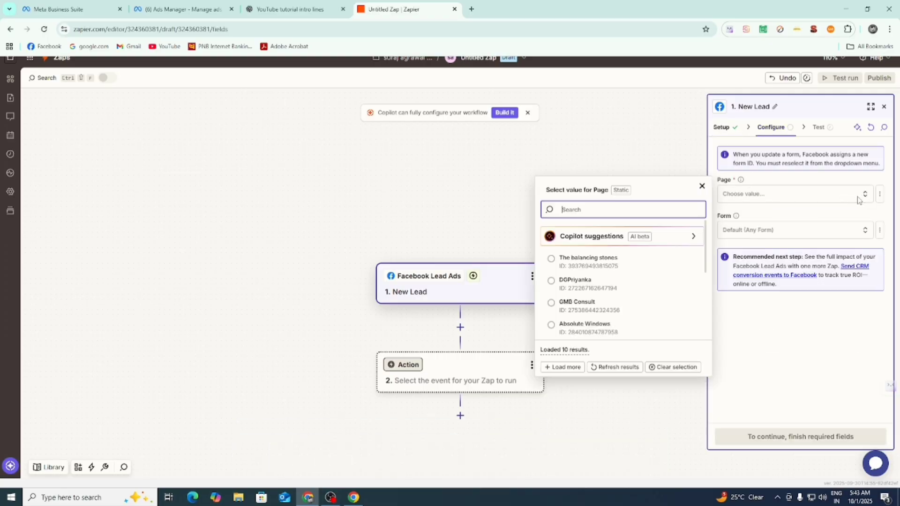
pyautogui.scroll(-3, 609, 278)
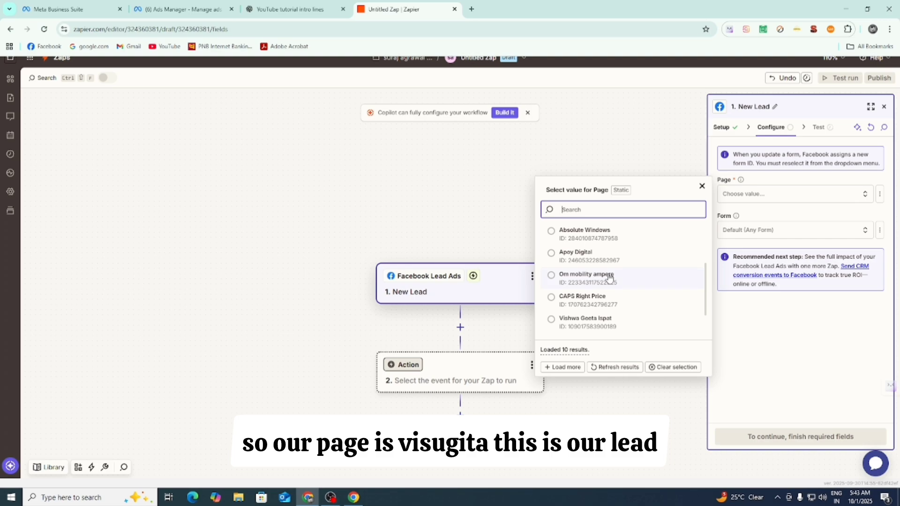
pyautogui.click(587, 327)
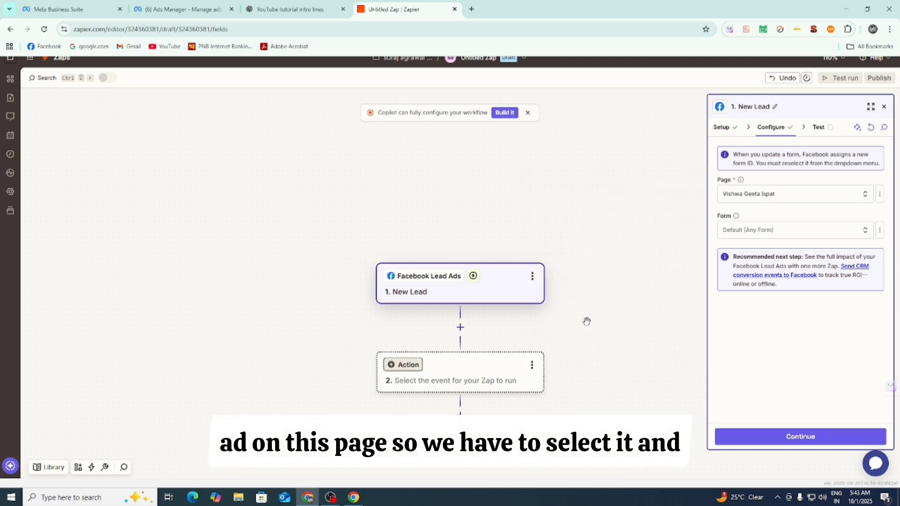
pyautogui.click(840, 234)
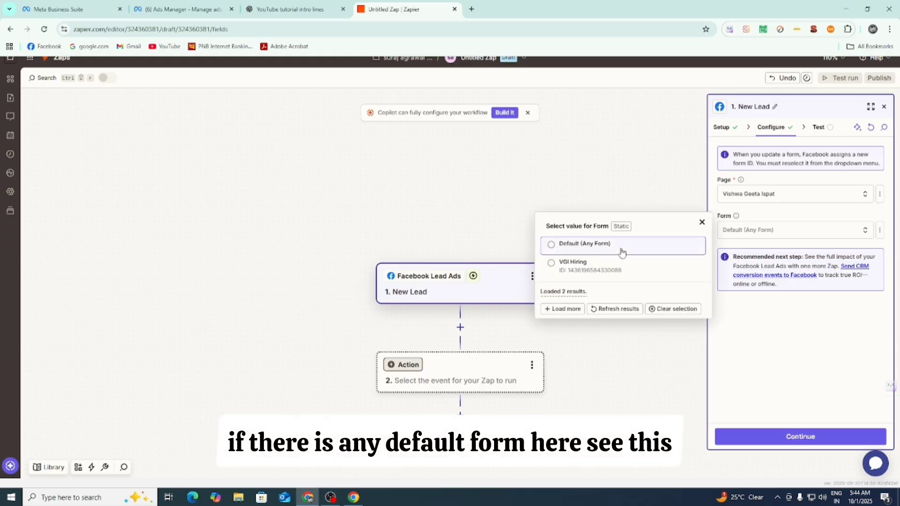
pyautogui.click(570, 270)
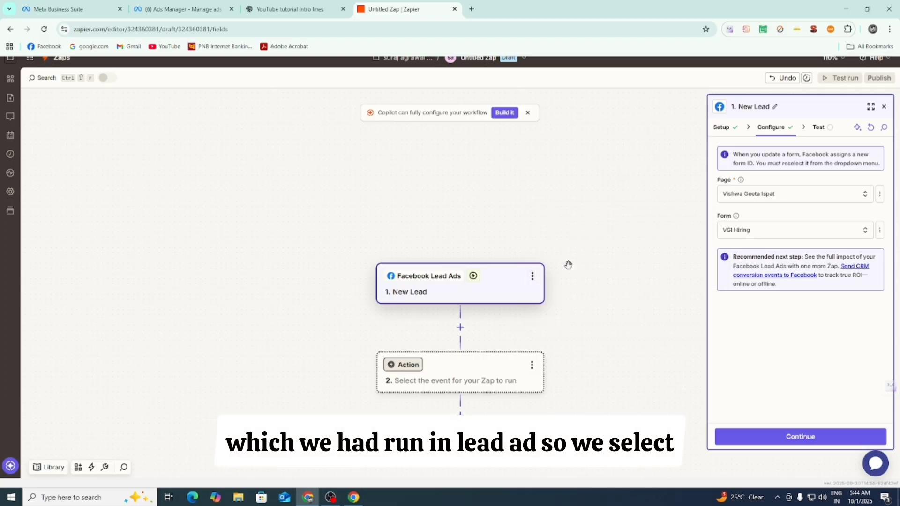
# - Test the Facebook Lead Ads trigger and continue with the Lead C record
pyautogui.click(800, 437)
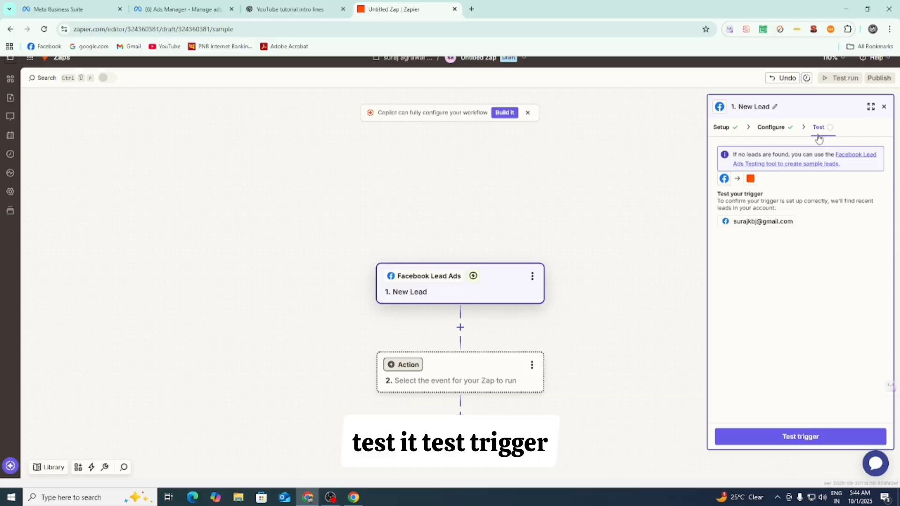
pyautogui.click(811, 446)
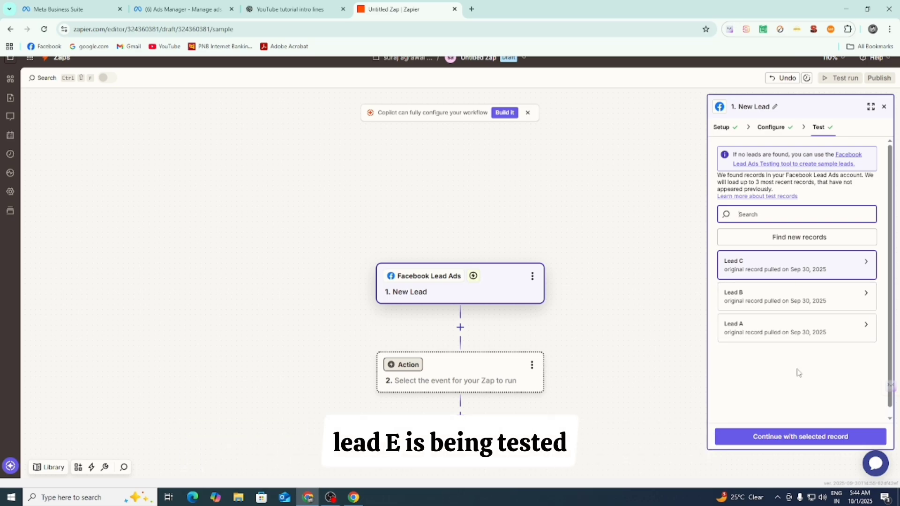
pyautogui.click(796, 437)
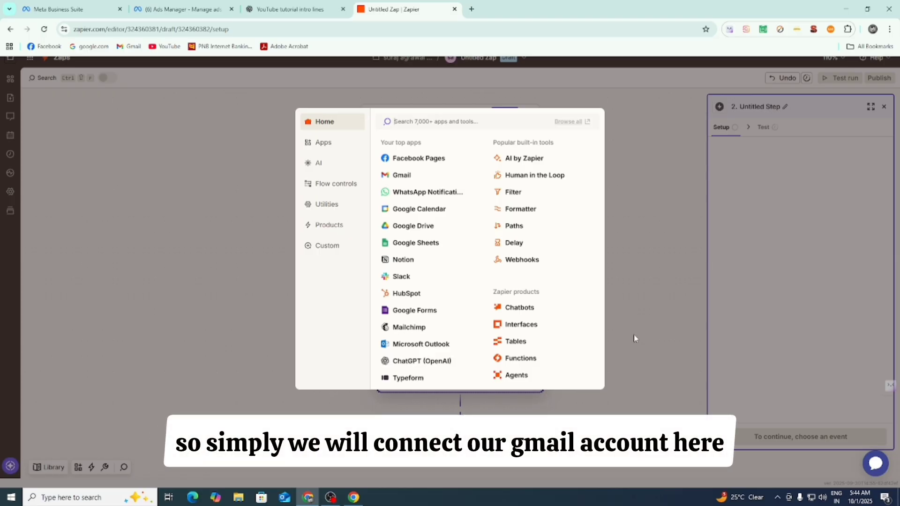
# - Set the Zap's action to Gmail with the Send Email event
pyautogui.click(419, 178)
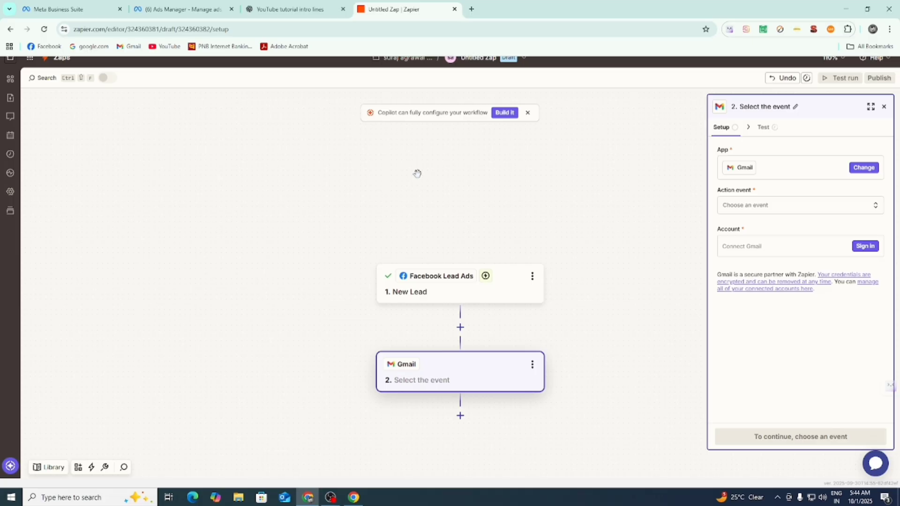
pyautogui.click(786, 209)
pyautogui.scroll(-3, 640, 270)
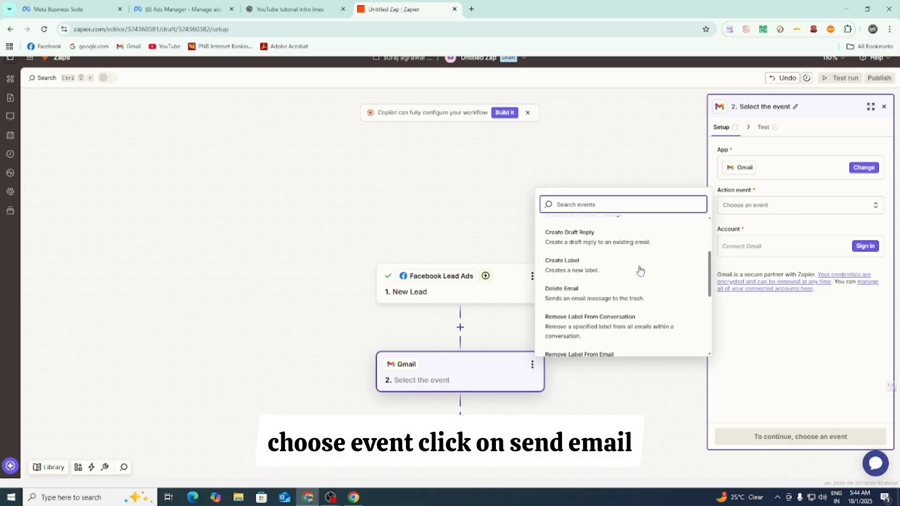
pyautogui.scroll(-2, 621, 293)
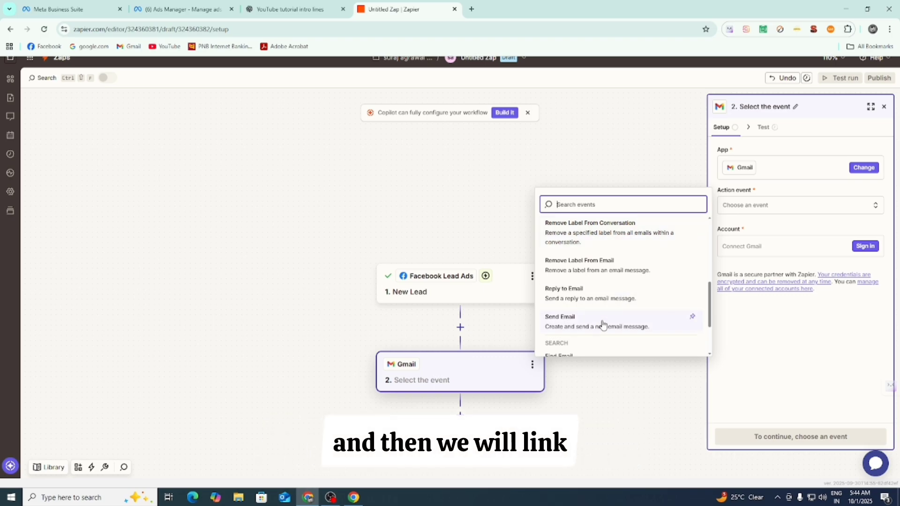
pyautogui.click(602, 323)
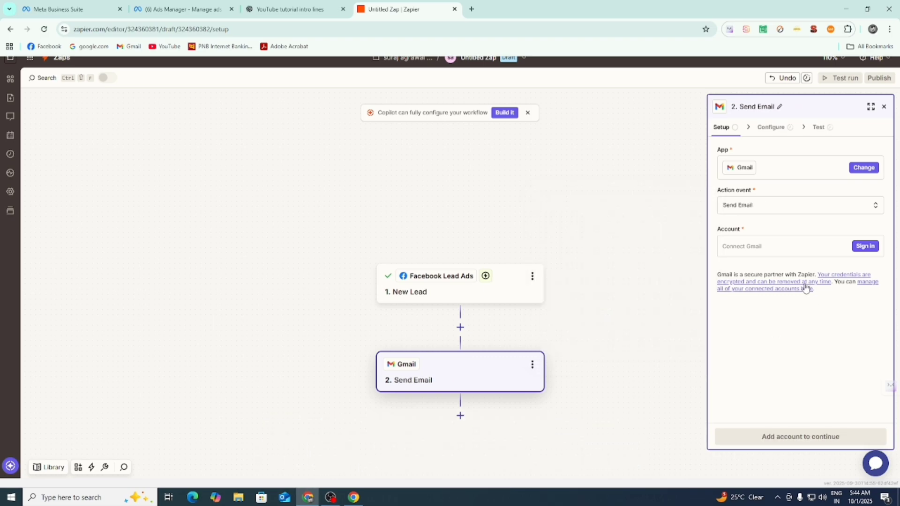
# - Connect the Gmail account to the Send Email action, granting Zapier all of the requested Google access
pyautogui.click(863, 249)
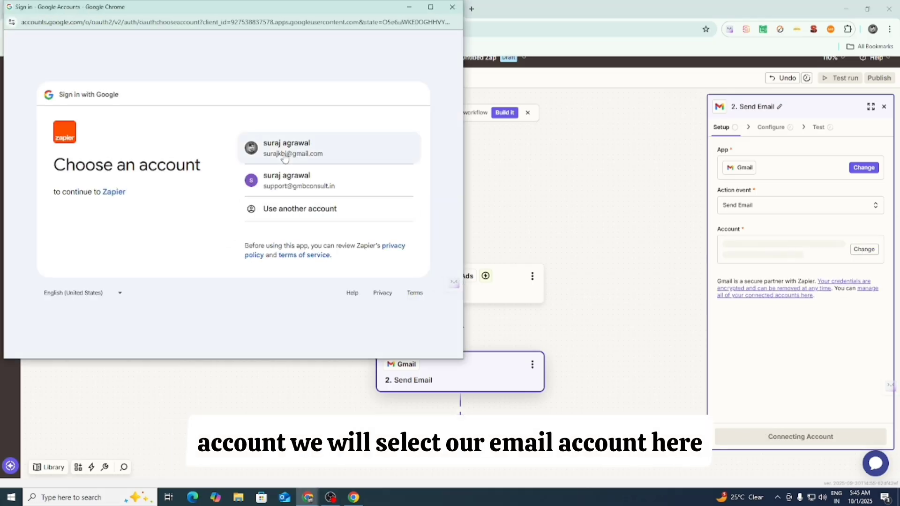
pyautogui.click(284, 158)
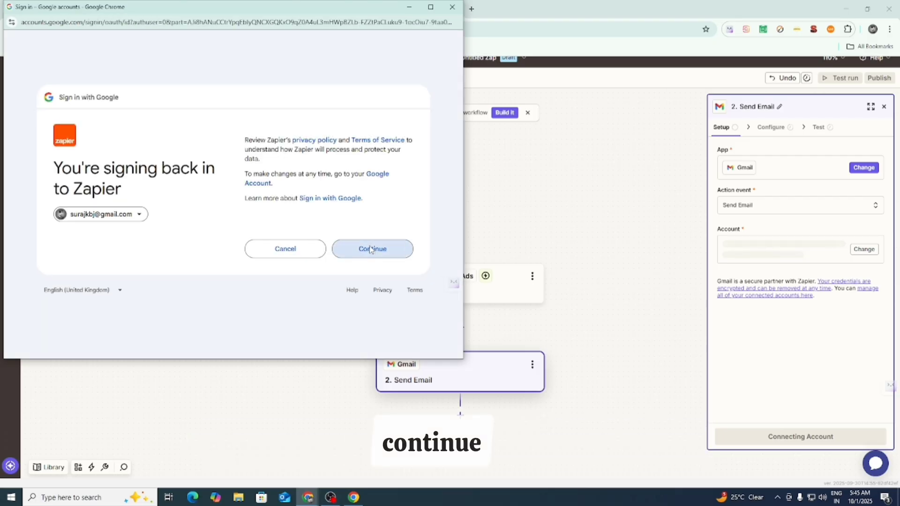
pyautogui.click(370, 249)
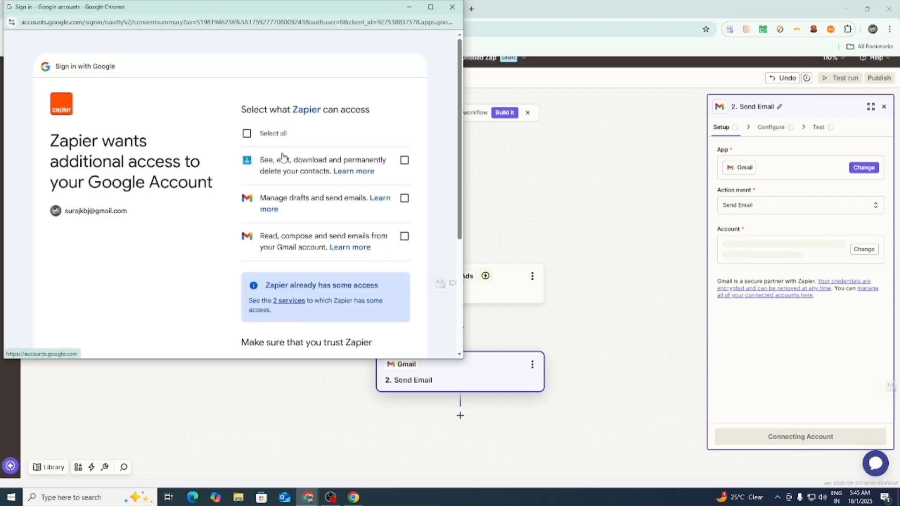
pyautogui.click(247, 133)
pyautogui.scroll(-4, 281, 164)
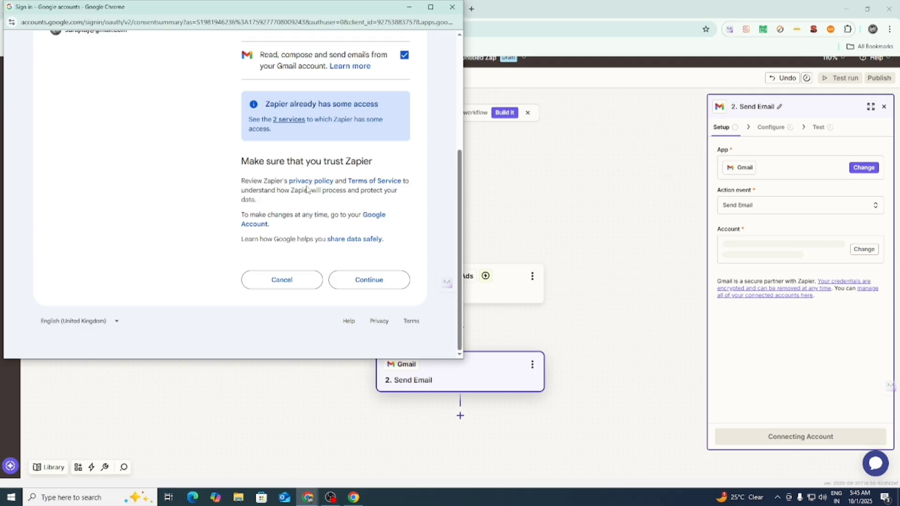
pyautogui.click(352, 284)
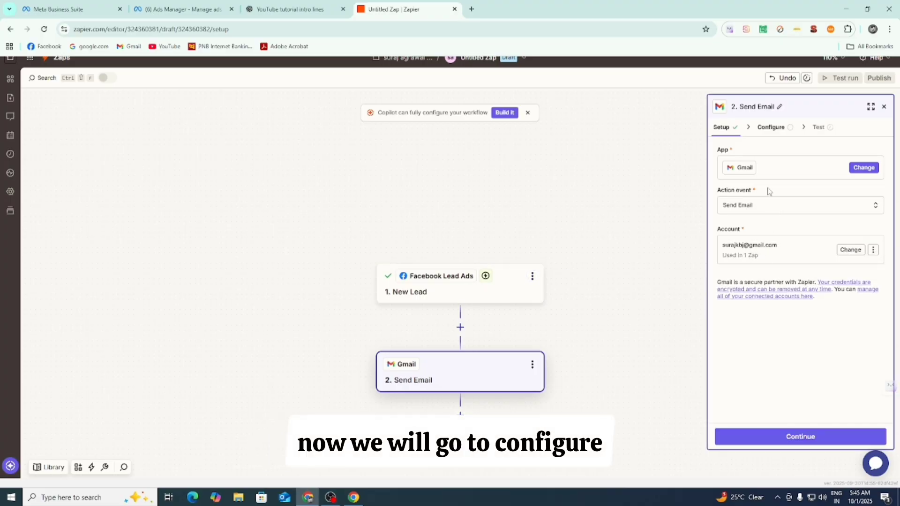
# - Map the Send Email action's To field to the Email value from the Facebook lead
pyautogui.click(779, 131)
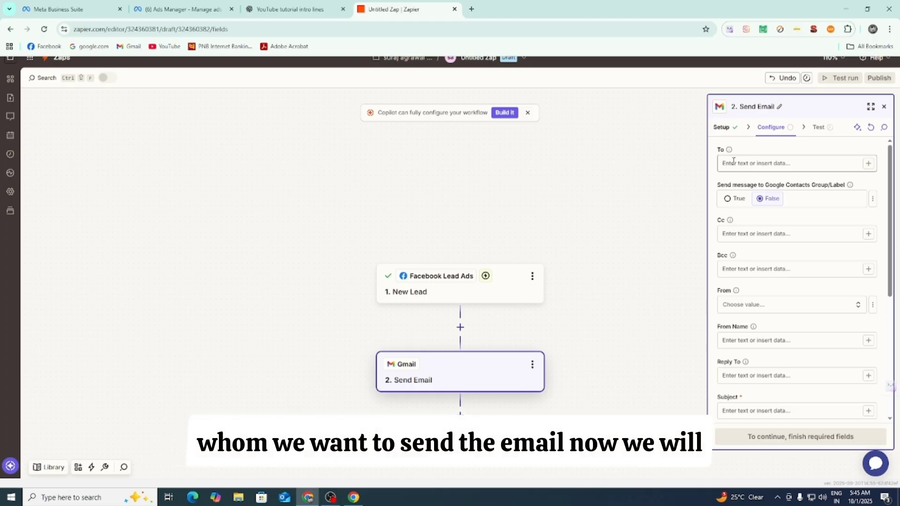
pyautogui.click(868, 165)
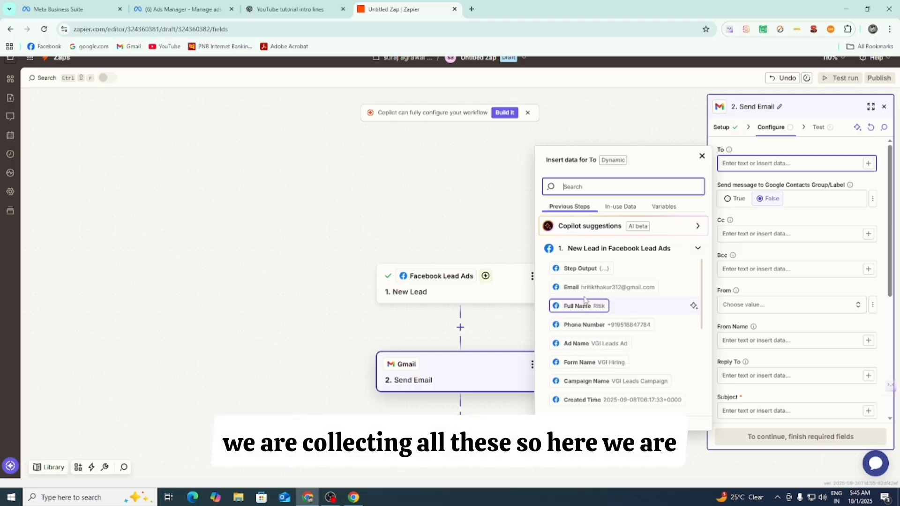
pyautogui.click(606, 290)
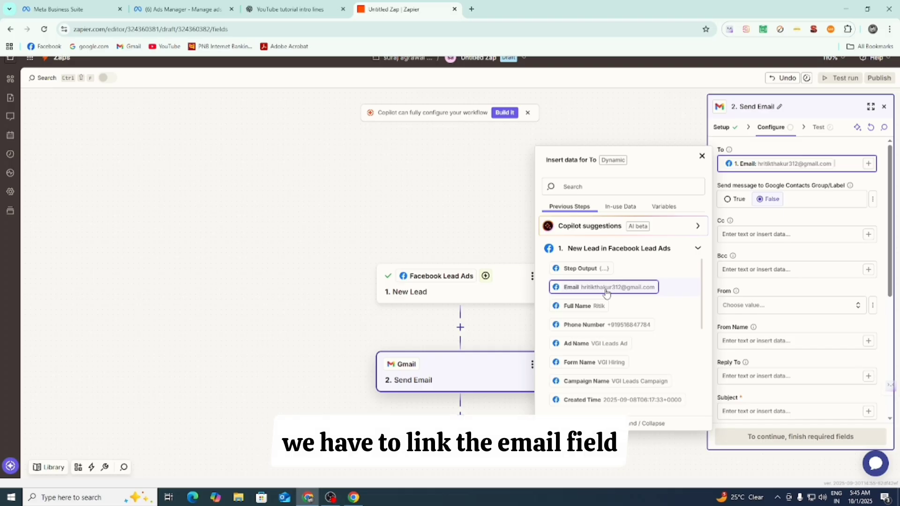
pyautogui.click(604, 129)
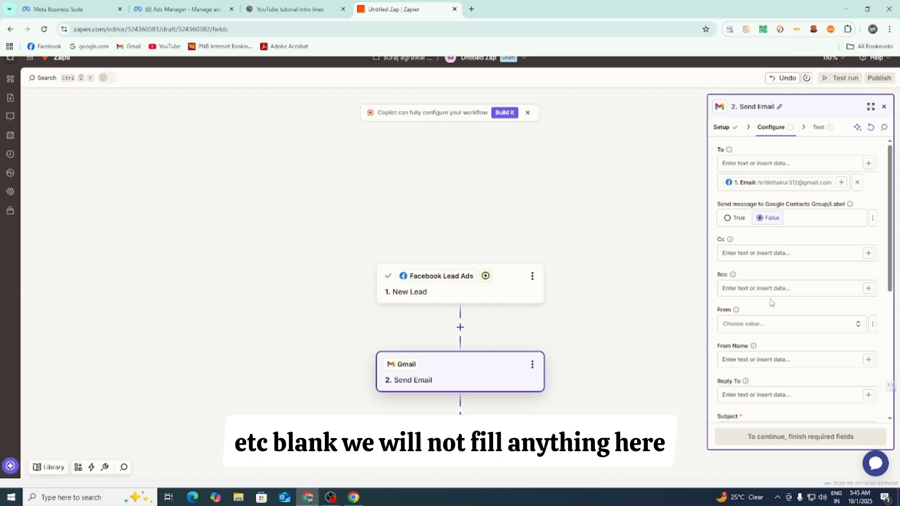
# - Enter "Thanks for your inetrest" as the subject of the automatic email
pyautogui.scroll(-3, 773, 303)
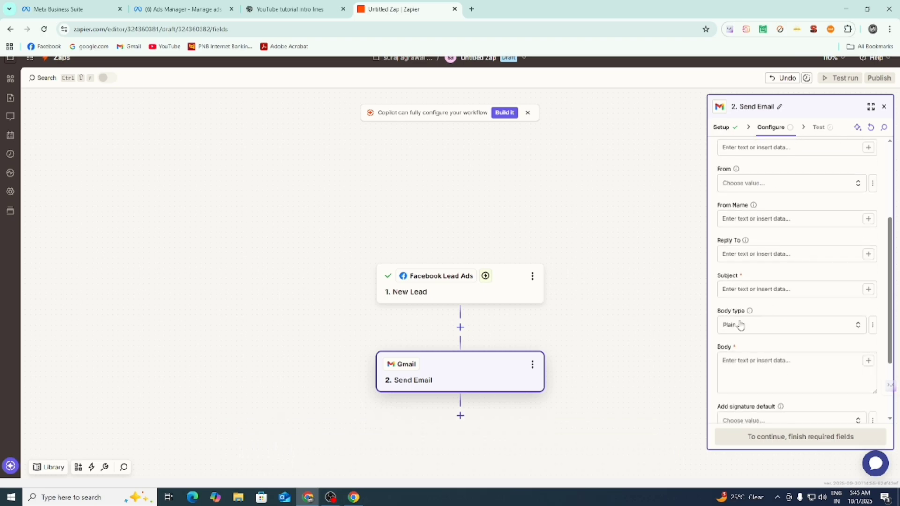
pyautogui.click(743, 287)
pyautogui.write('Th')
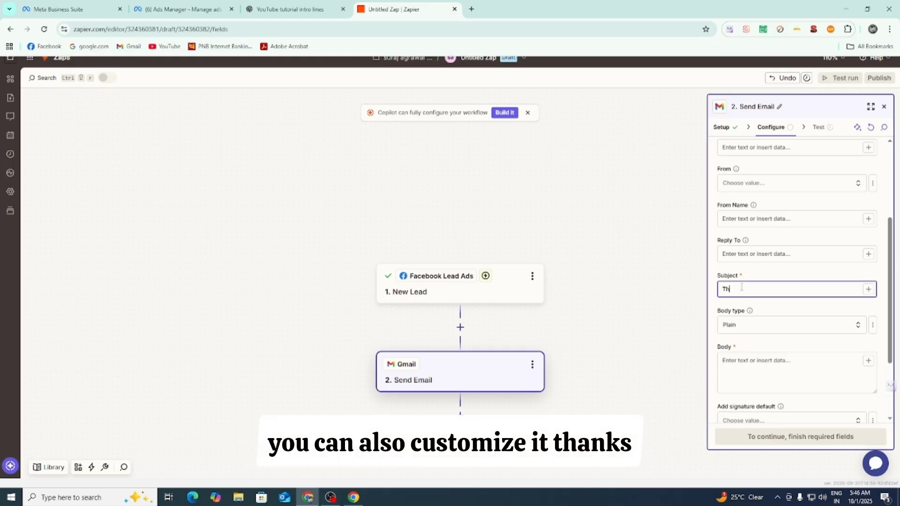
pyautogui.write('ANKS')
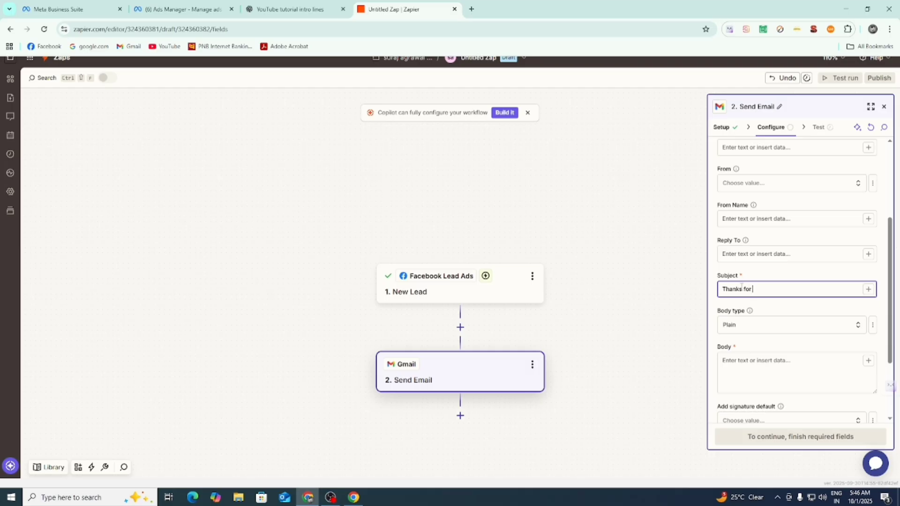
pyautogui.write('ur intre')
pyautogui.press('BackSpace')
pyautogui.press('BackSpace')
pyautogui.click(745, 359)
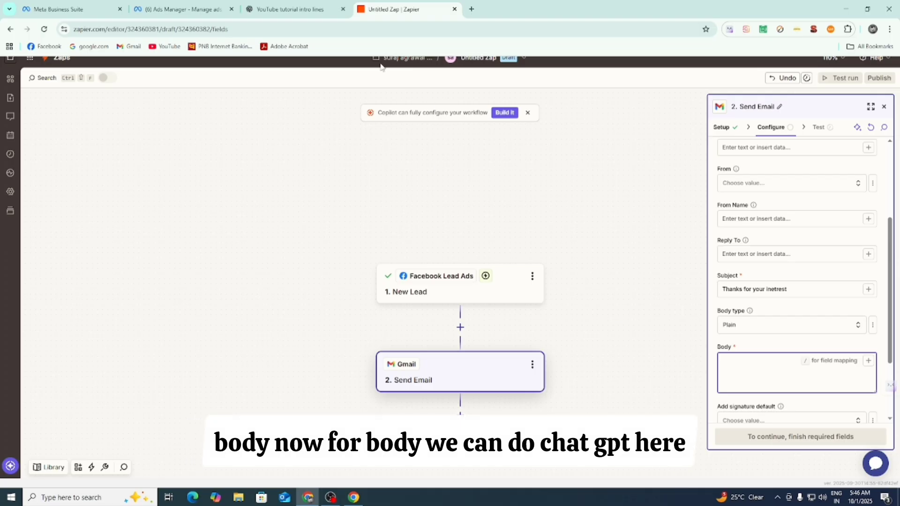
# - Switch to ChatGPT and begin a prompt with the lines "we are getting leads from facbook" and "these leads are gor our job opening"
pyautogui.click(277, 8)
pyautogui.scroll(10, 429, 202)
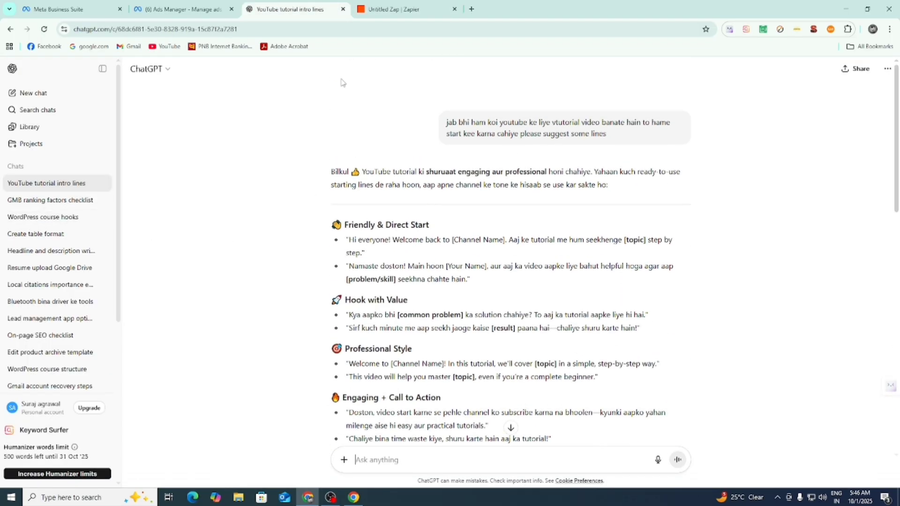
pyautogui.scroll(-15, 460, 462)
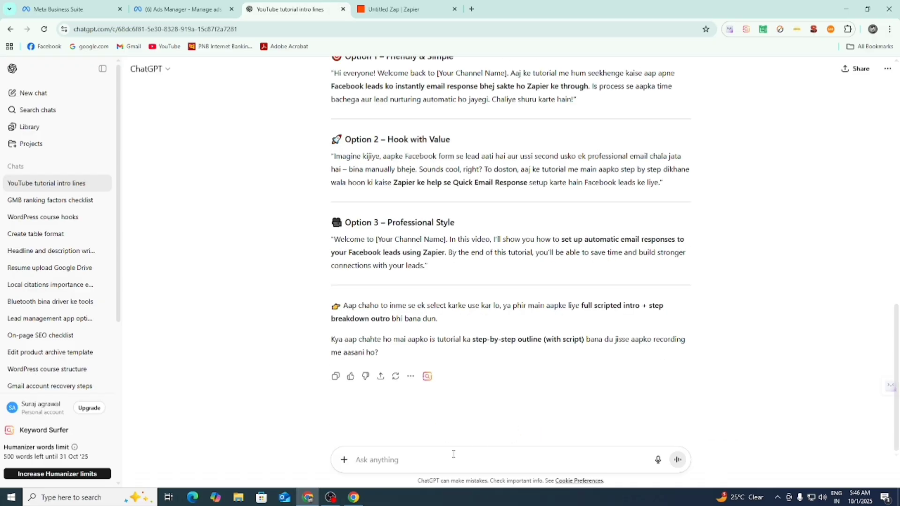
pyautogui.write('we are')
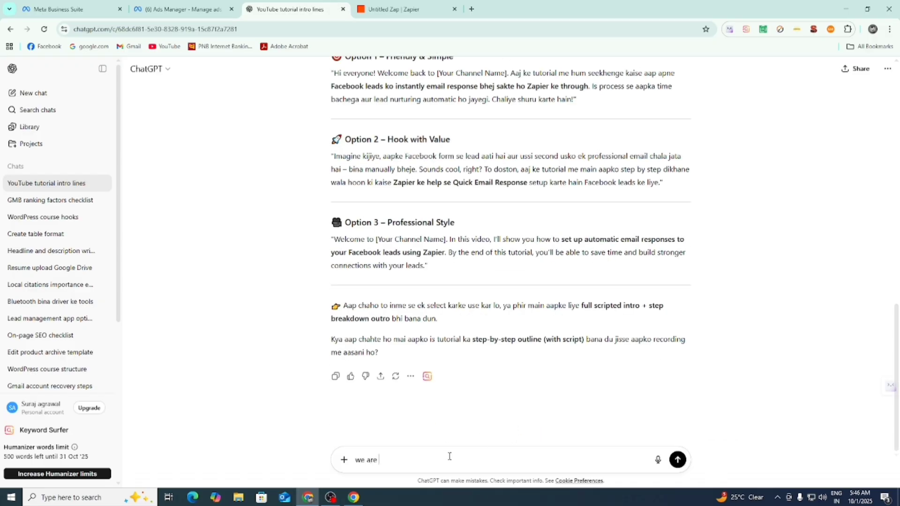
pyautogui.write('ting')
pyautogui.write('e')
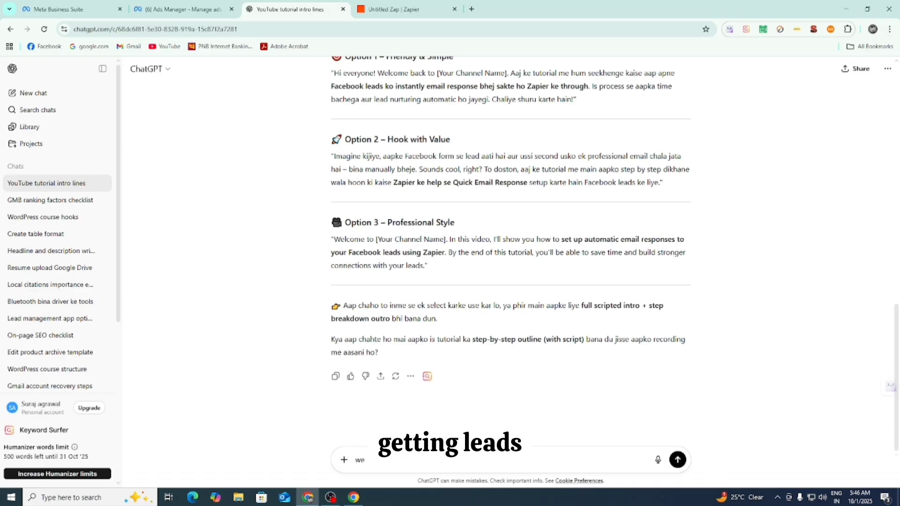
pyautogui.write(' are getting leads from ')
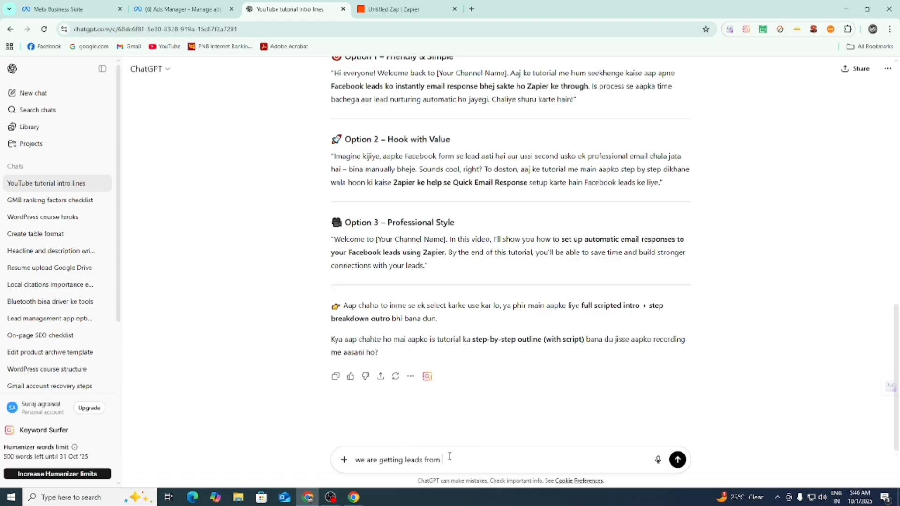
pyautogui.write('facebook')
pyautogui.hotkey('shift', 'Return')
pyautogui.write('se ')
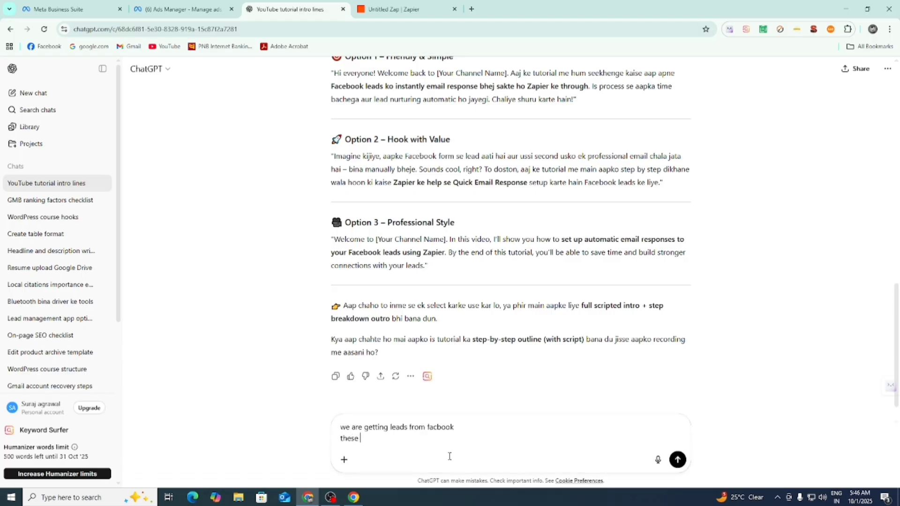
pyautogui.write('leads ')
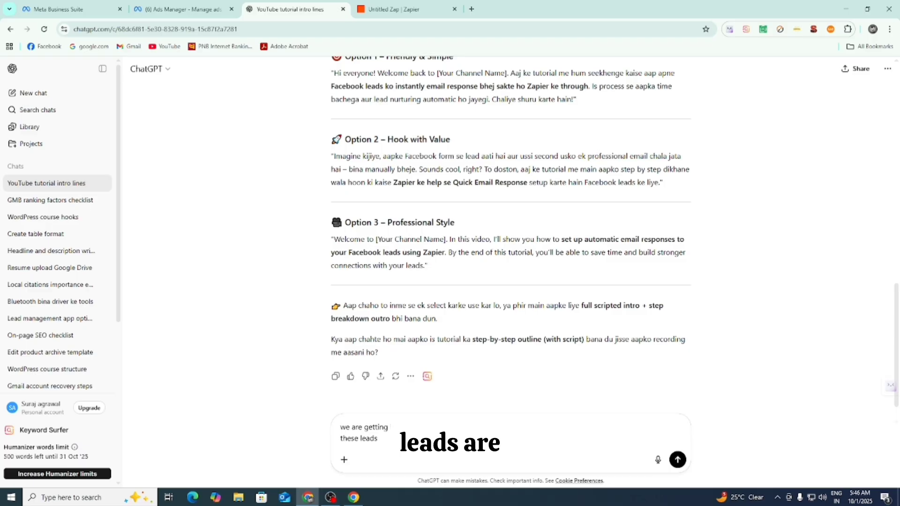
pyautogui.write('a')
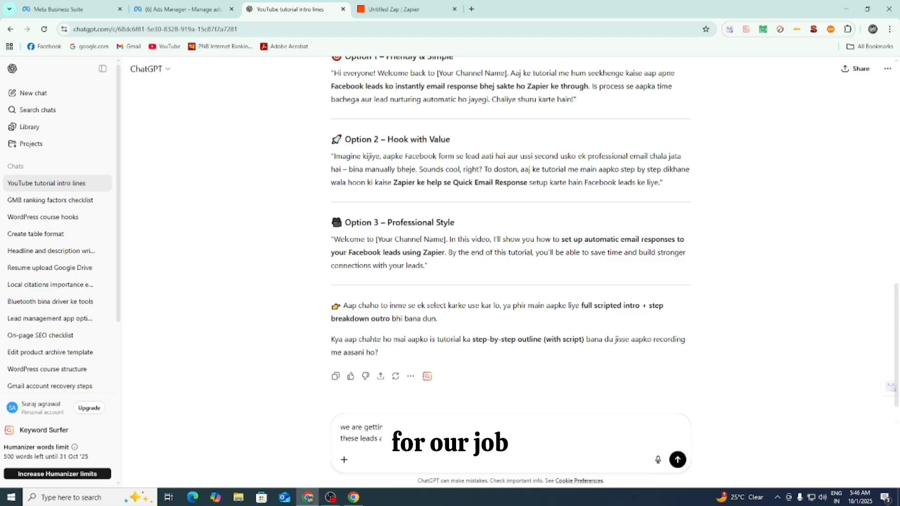
pyautogui.write('re gor our job openin')
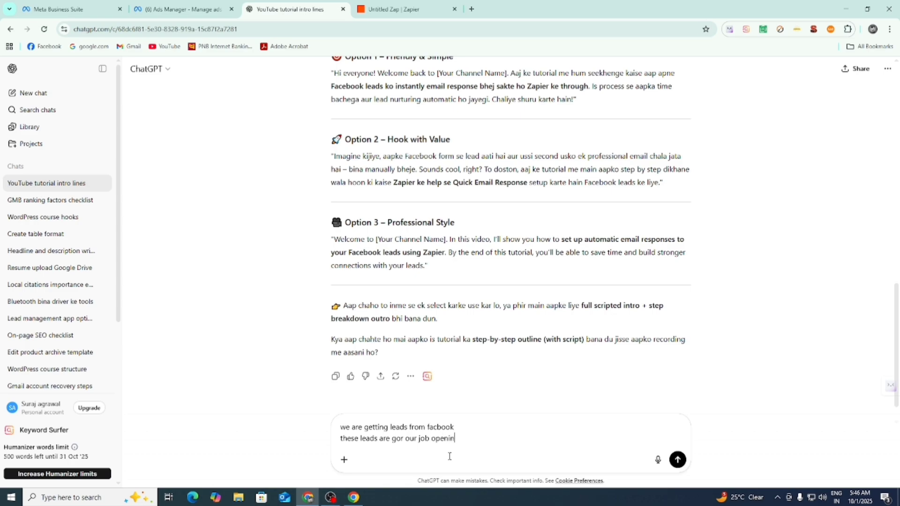
pyautogui.write('g')
pyautogui.hotkey('shift', 'Return')
# - Add "so please write a thank you note for all leads , like thanks for your intrest and our hr team will contact you shortly with furthtr process"
pyautogui.write('so')
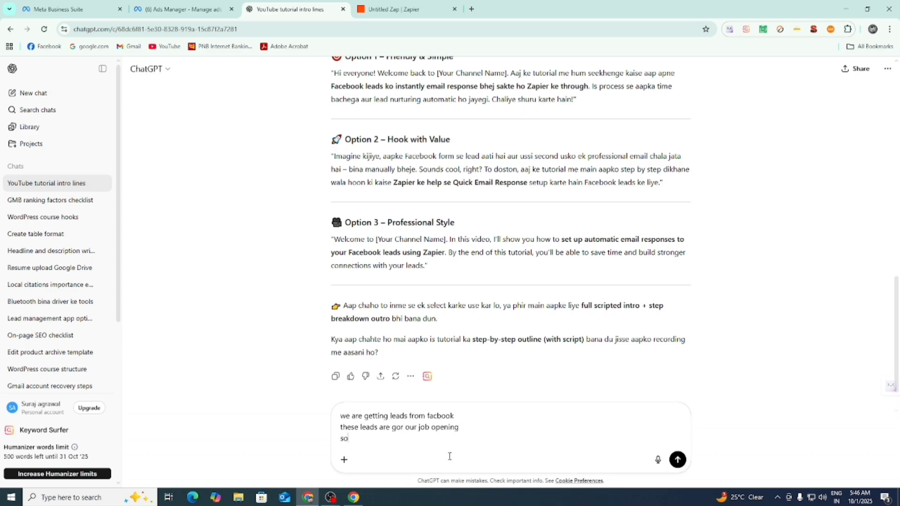
pyautogui.write(' please wr')
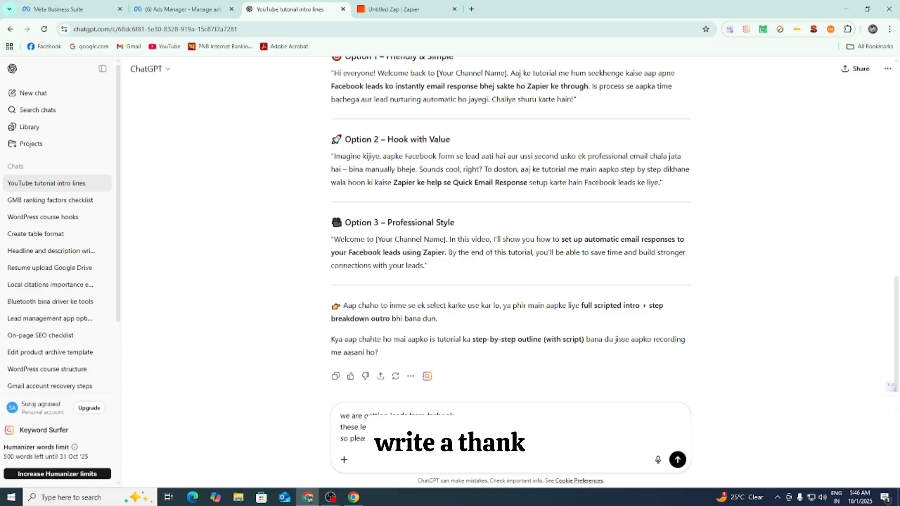
pyautogui.write('ite a thank')
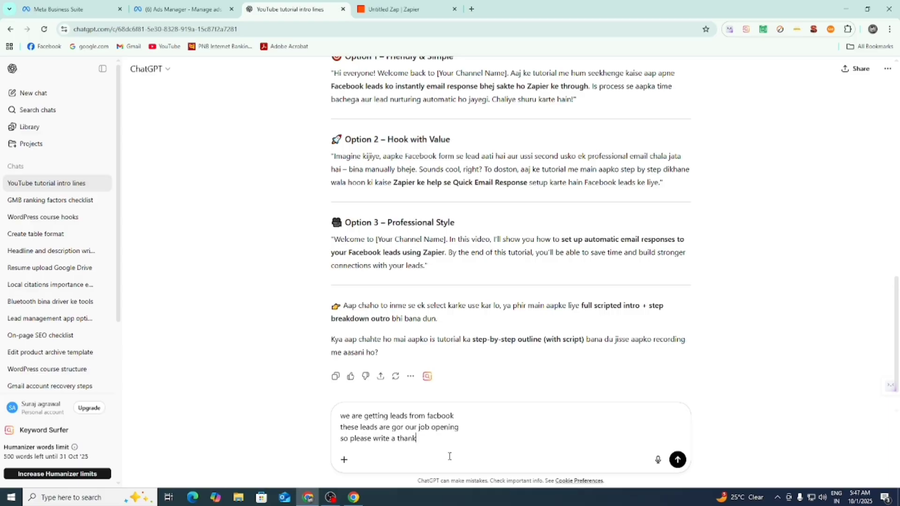
pyautogui.write(' you')
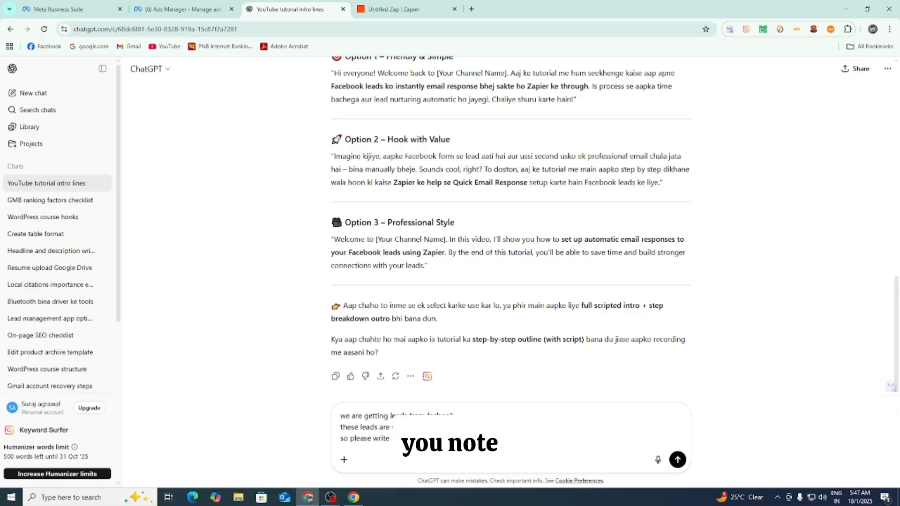
pyautogui.write(' note for')
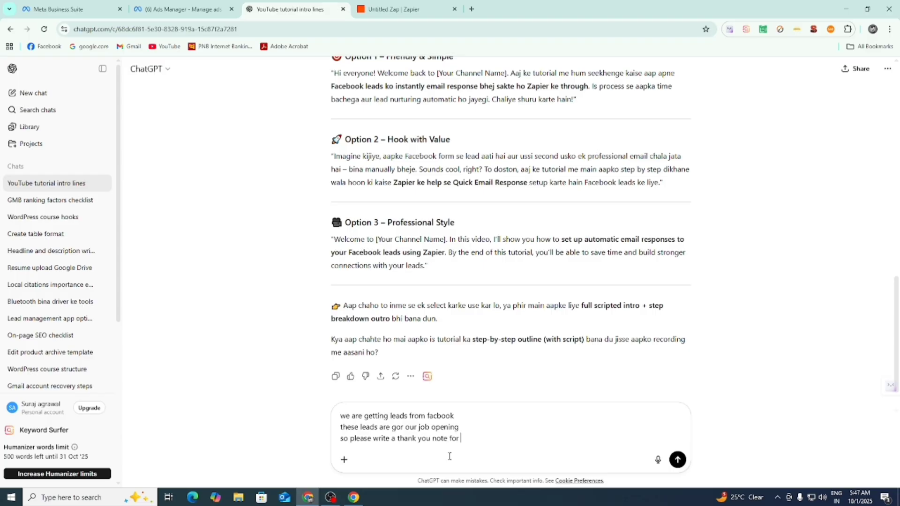
pyautogui.write(' all leads ')
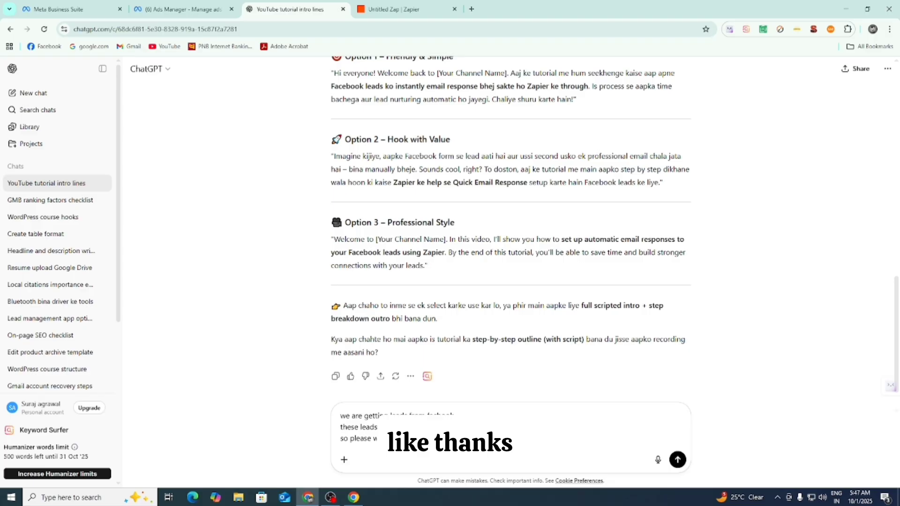
pyautogui.write(', like thanks f')
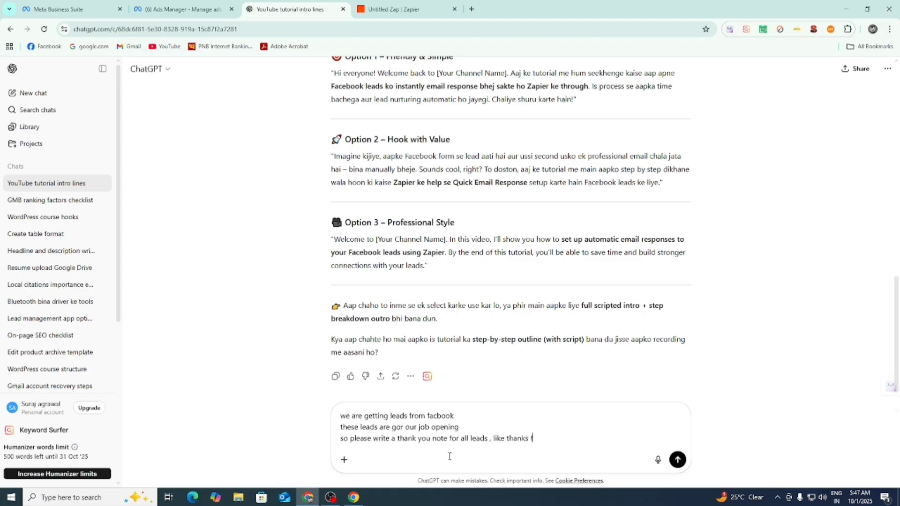
pyautogui.write('or your intrest and our ')
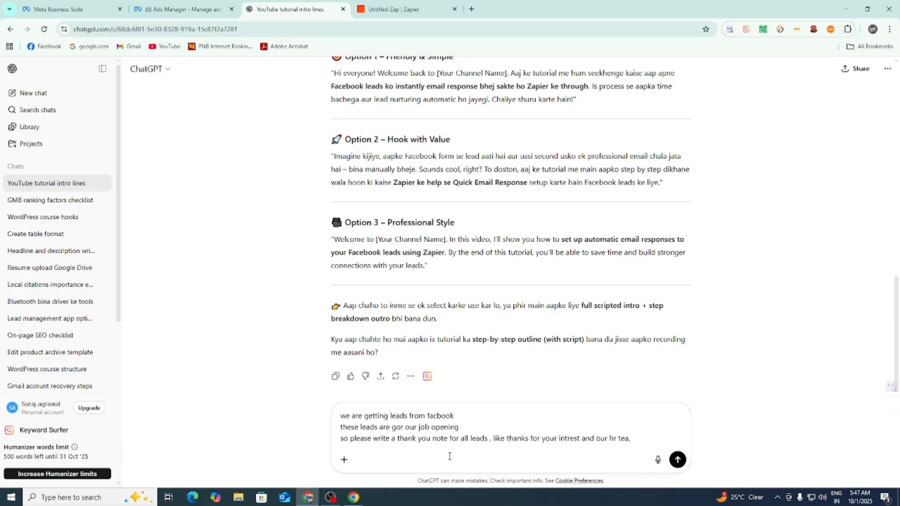
pyautogui.write('hr team will contact you sho')
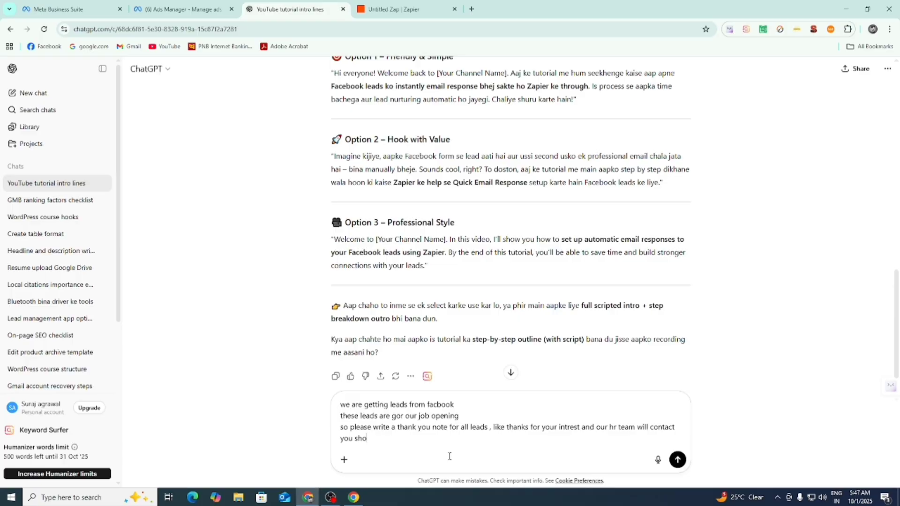
pyautogui.write('rtly with f')
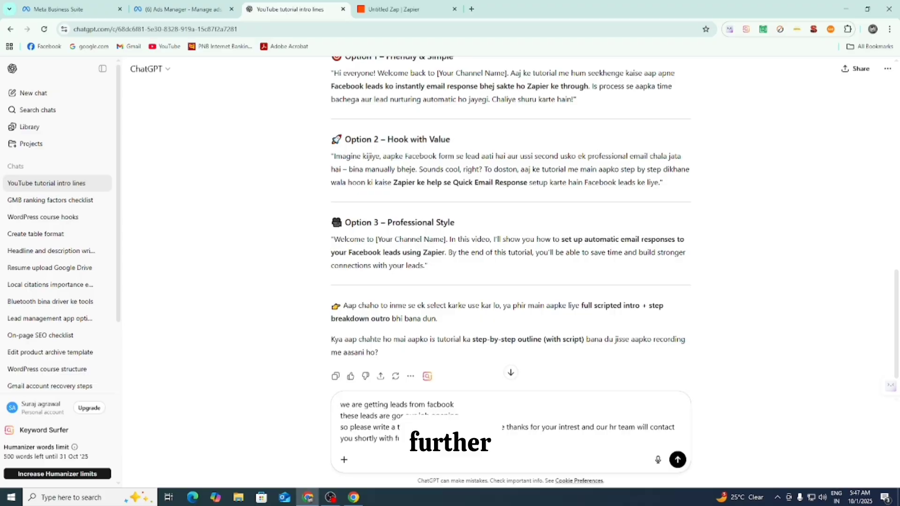
pyautogui.write('urthtr ')
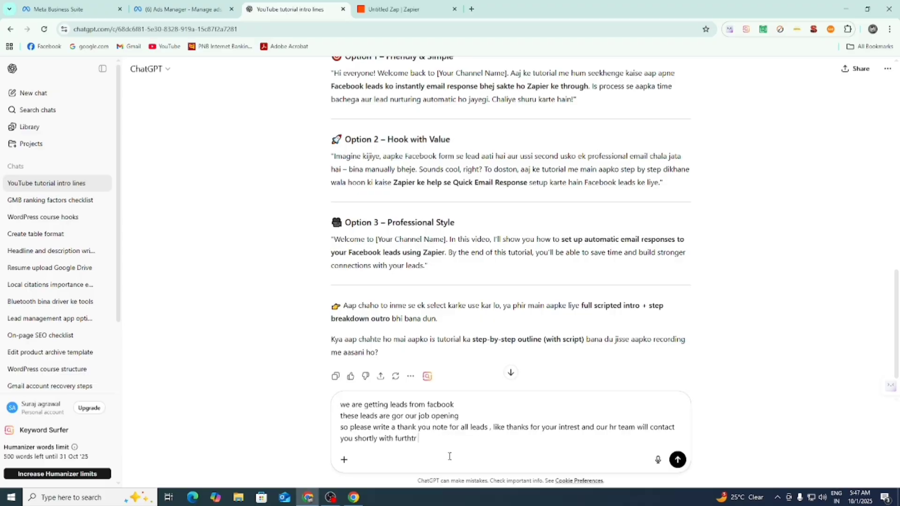
pyautogui.write('proces')
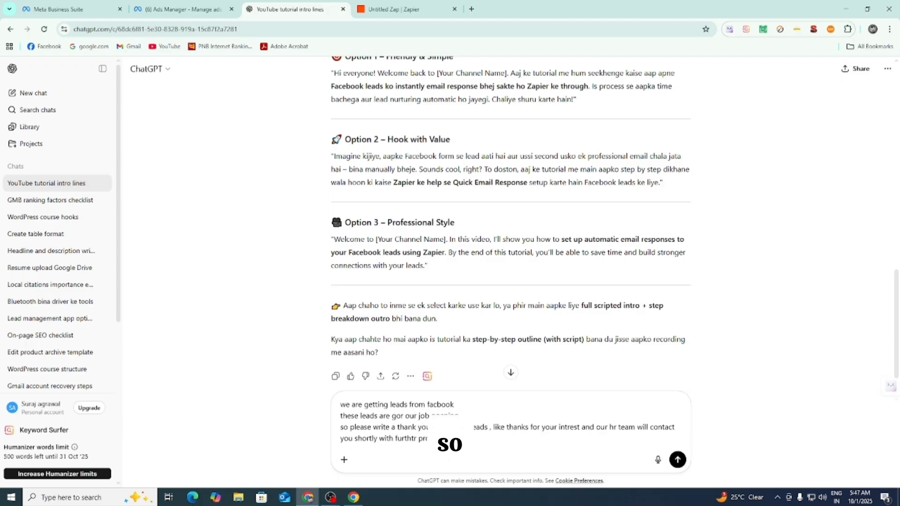
# - End the prompt with the sign-off "regards team viswageeta ispat" after a blank line and send it
pyautogui.hotkey('shift', 'Return')
pyautogui.hotkey('shift', 'Return')
pyautogui.write('regards team v')
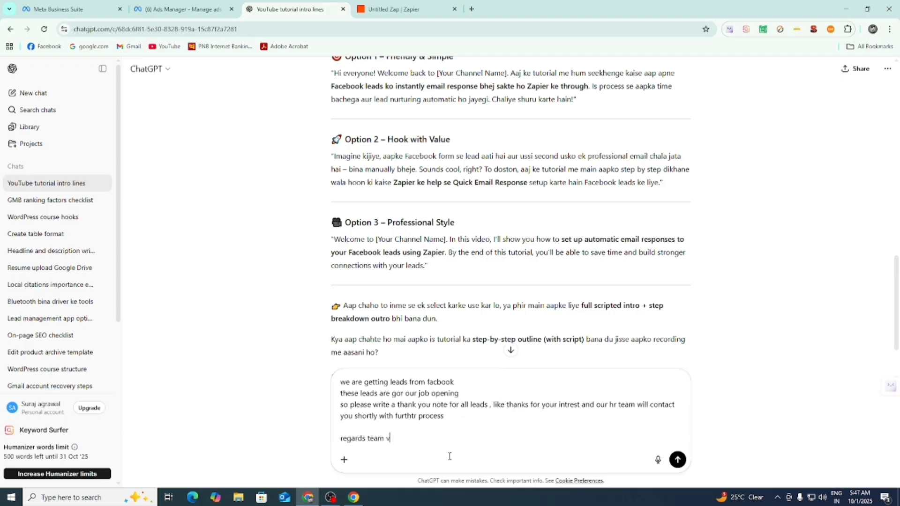
pyautogui.write('iswageeta ispat')
pyautogui.press('Return')
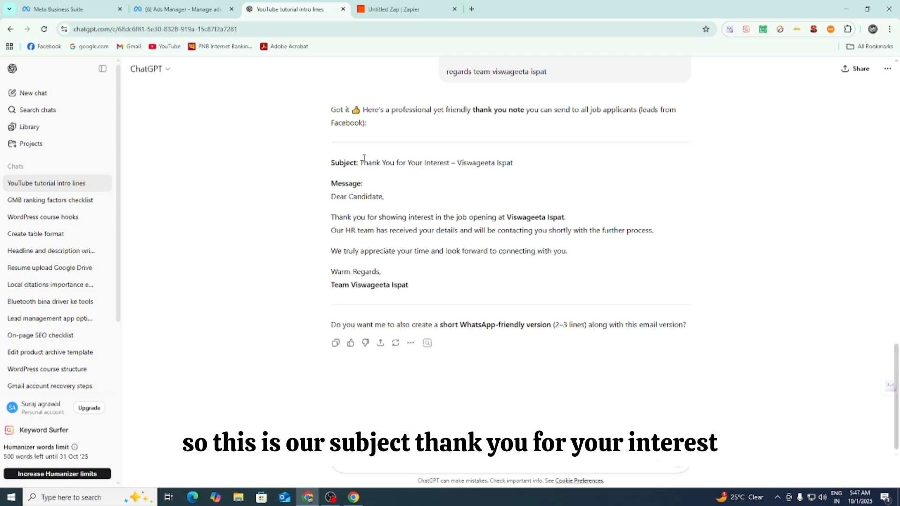
# - Replace the Zapier email subject with "hank You for Your Interest – Viswageeta Ispat" copied from ChatGPT's reply, allowing Zapier clipboard access
pyautogui.moveTo(364, 161); pyautogui.dragTo(534, 168)
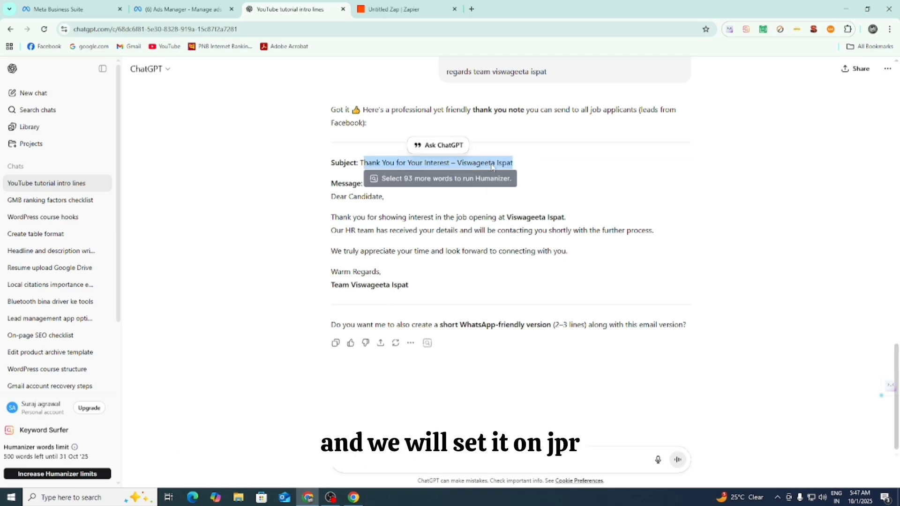
pyautogui.rightClick(510, 176)
pyautogui.click(519, 176)
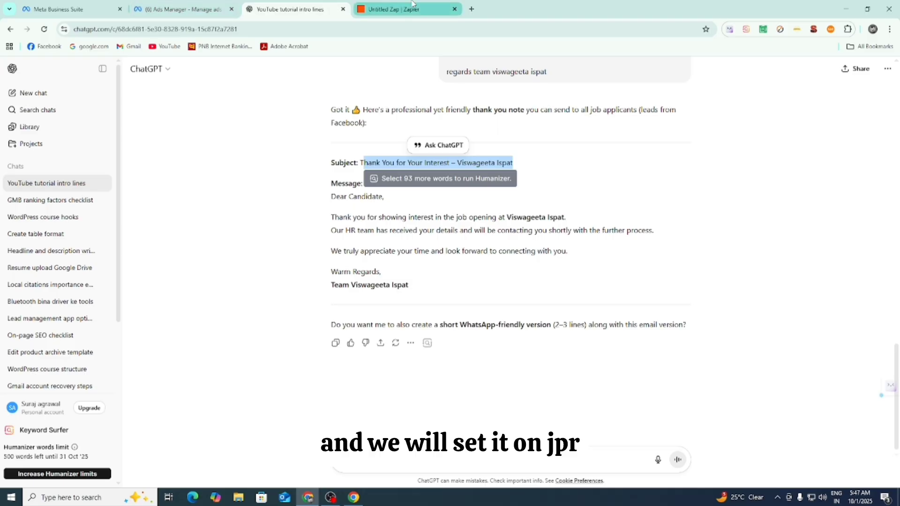
pyautogui.click(394, 8)
pyautogui.moveTo(801, 293); pyautogui.dragTo(605, 263)
pyautogui.hotkey('ctrl', 'v')
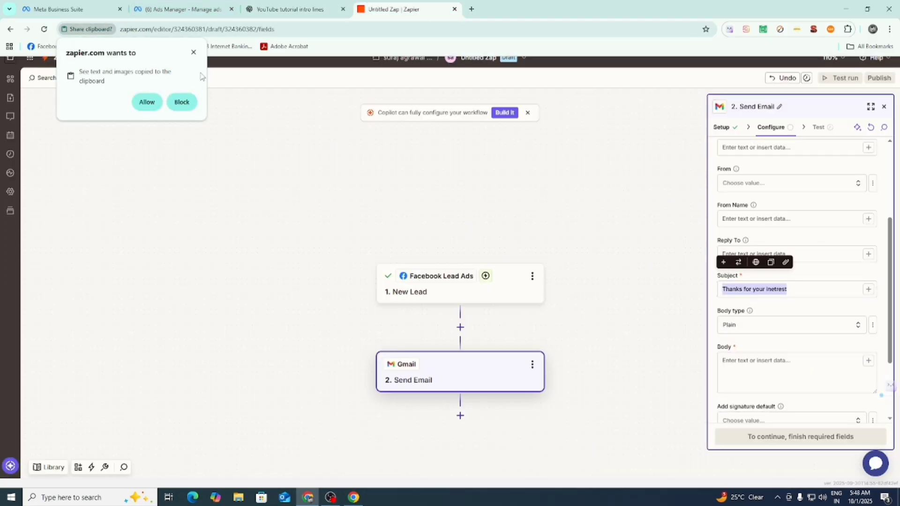
pyautogui.click(147, 102)
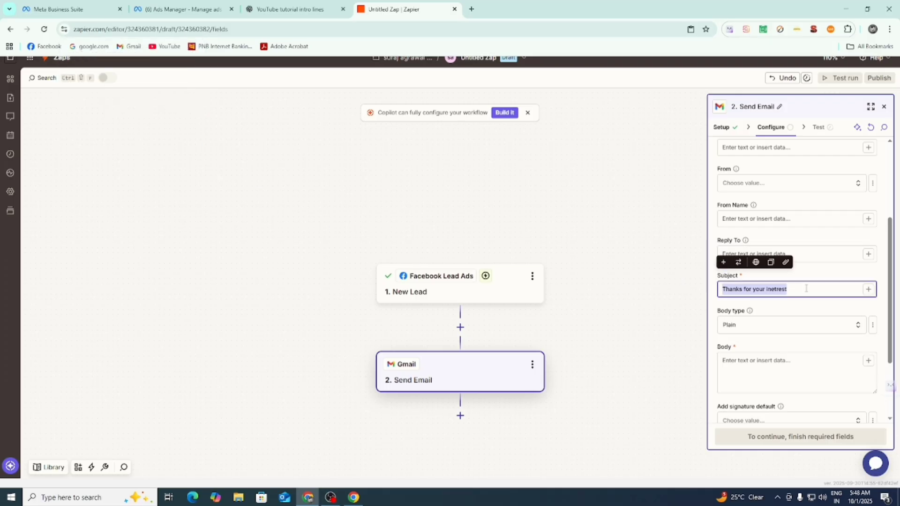
pyautogui.click(797, 309)
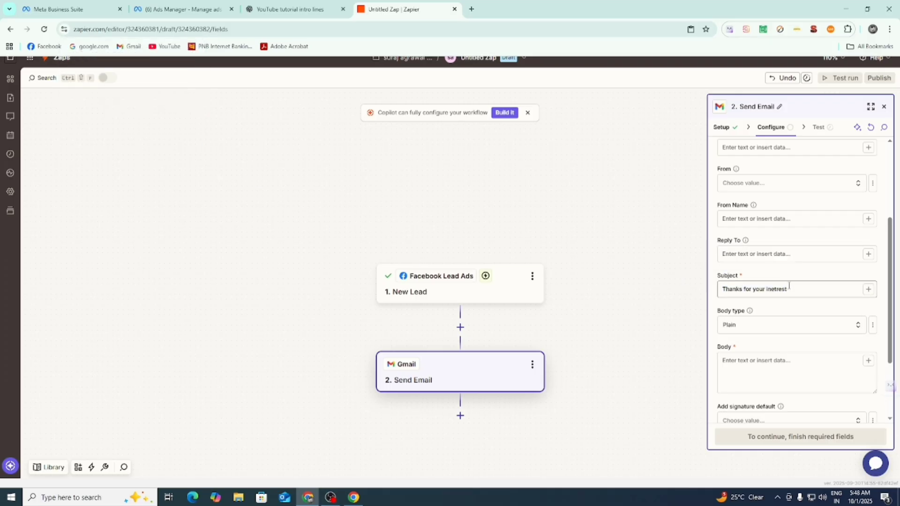
pyautogui.moveTo(790, 288); pyautogui.dragTo(711, 281)
pyautogui.press('BackSpace')
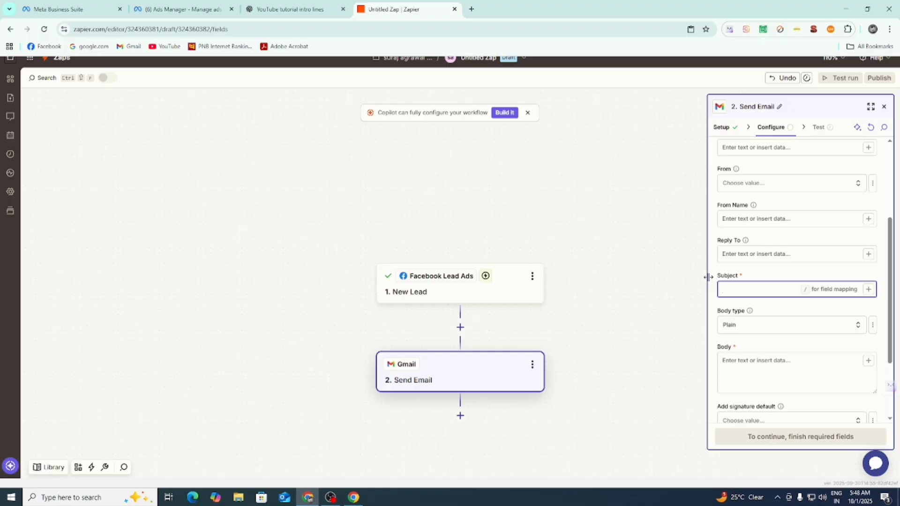
pyautogui.hotkey('ctrl', 'v')
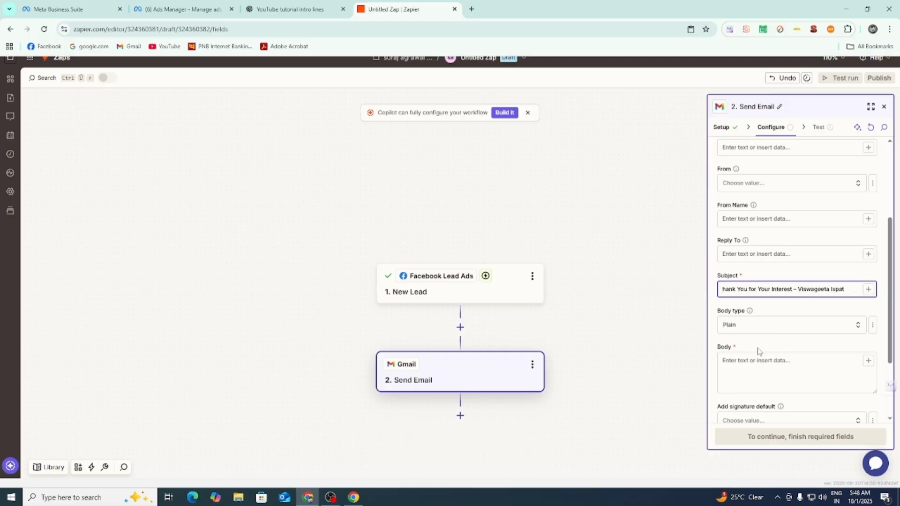
# - Fill the Zapier email body with the text copied from ChatGPT's reply, from "Message:" through "Team Viswageeta Ispat"
pyautogui.click(755, 370)
pyautogui.click(290, 9)
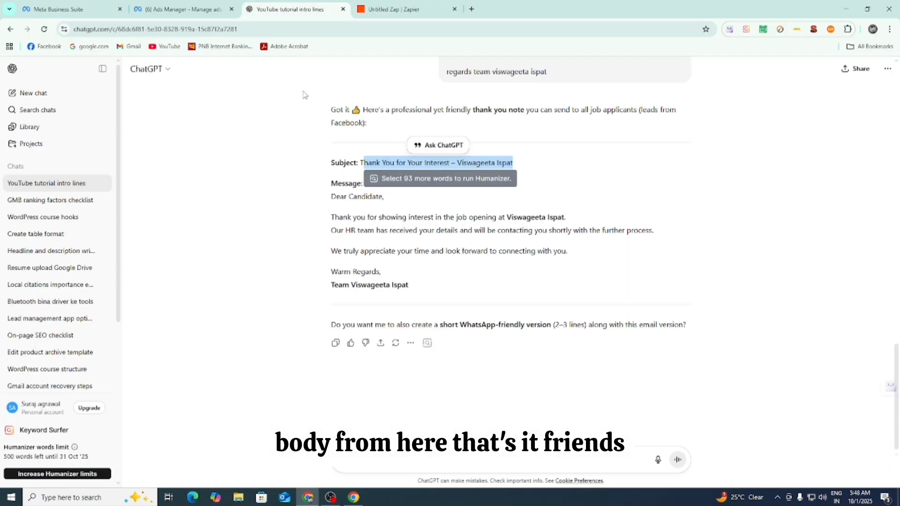
pyautogui.moveTo(332, 183); pyautogui.dragTo(413, 287)
pyautogui.rightClick(422, 230)
pyautogui.click(422, 230)
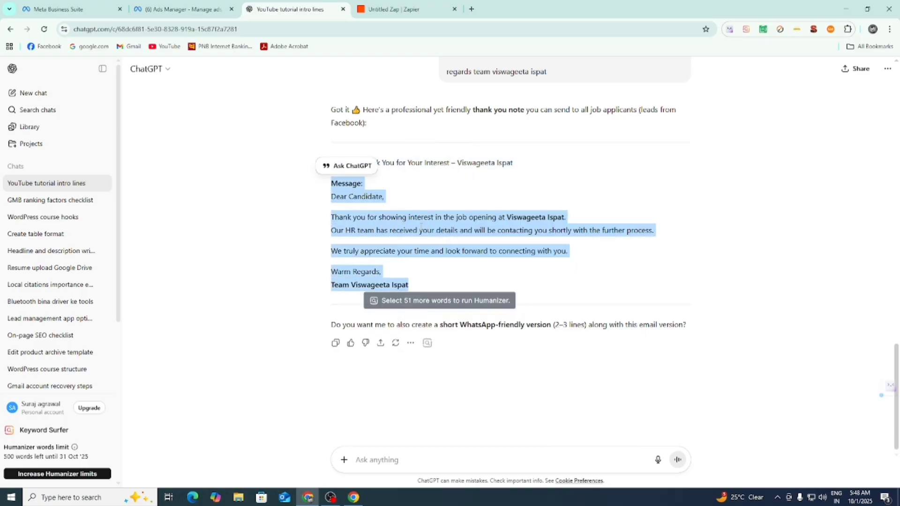
pyautogui.click(394, 9)
pyautogui.click(722, 369)
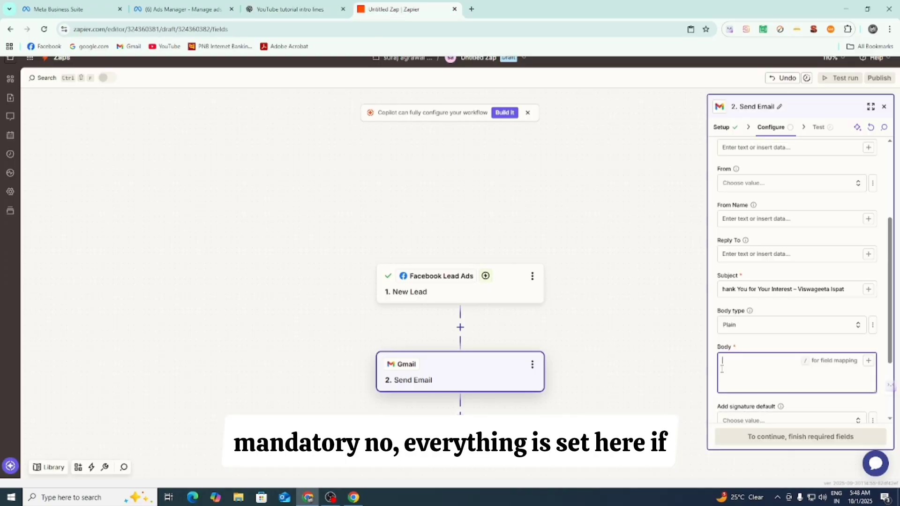
pyautogui.hotkey('ctrl', 'v')
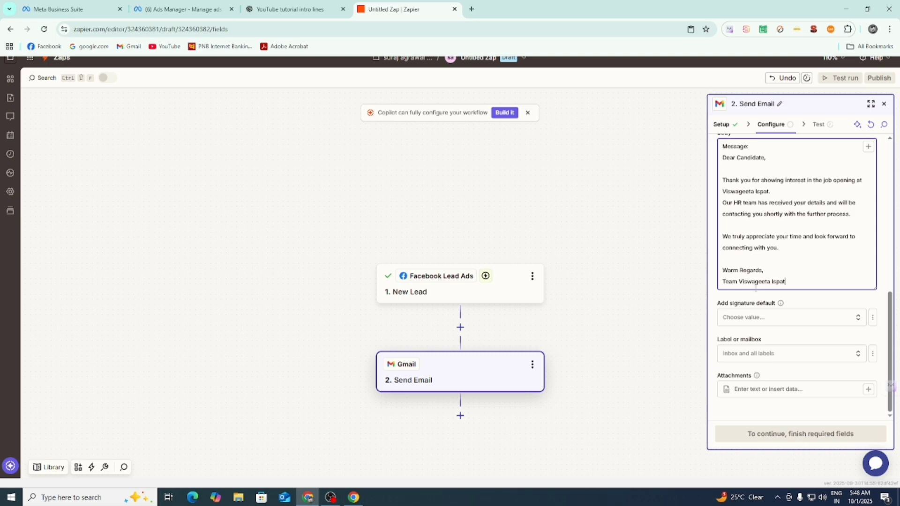
pyautogui.scroll(2, 803, 236)
pyautogui.scroll(1, 803, 235)
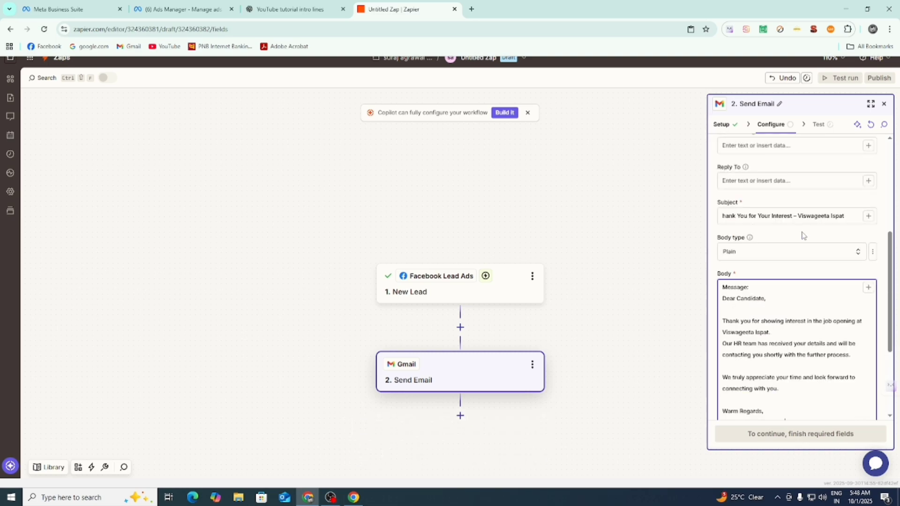
# - Add the connected Gmail account's default signature to the email and leave the label or mailbox setting unselected
pyautogui.scroll(5, 803, 236)
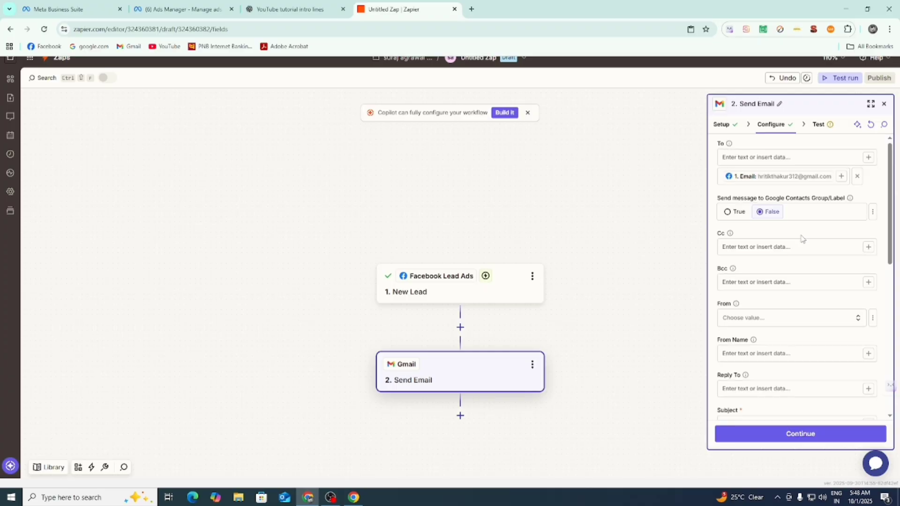
pyautogui.scroll(-10, 803, 240)
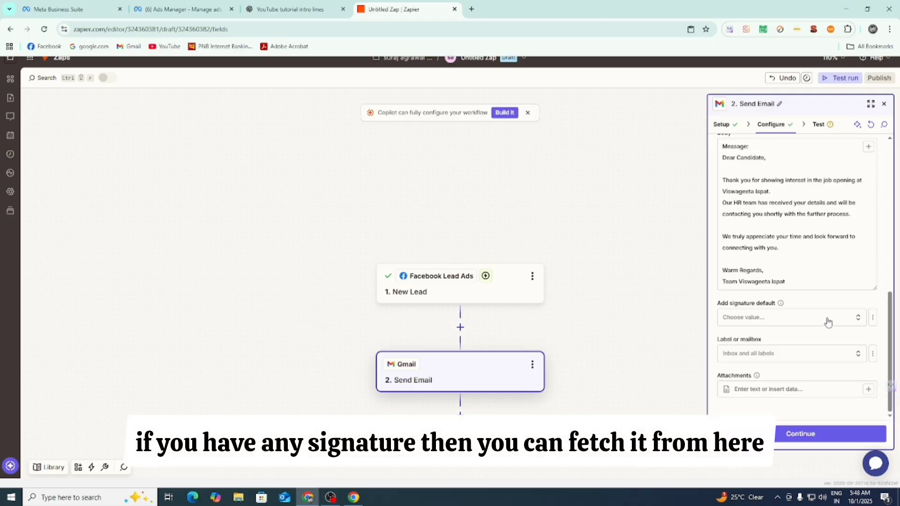
pyautogui.click(857, 319)
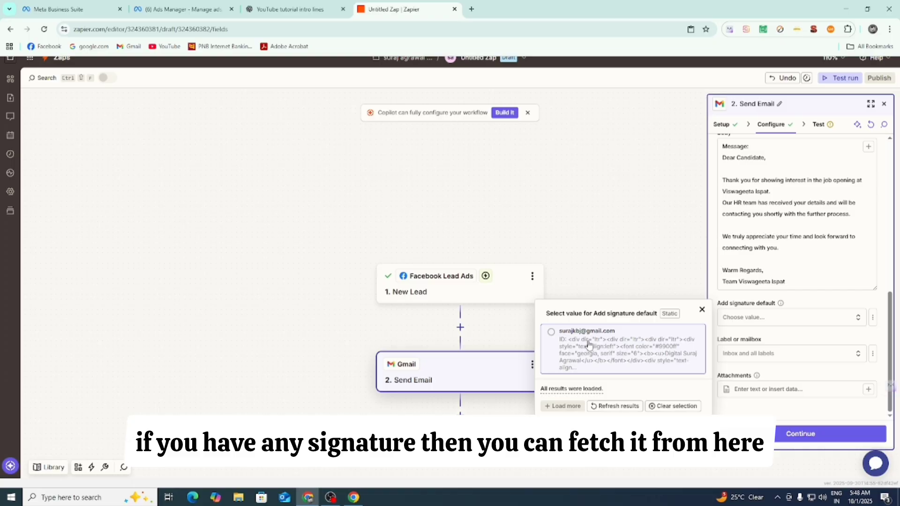
pyautogui.click(551, 332)
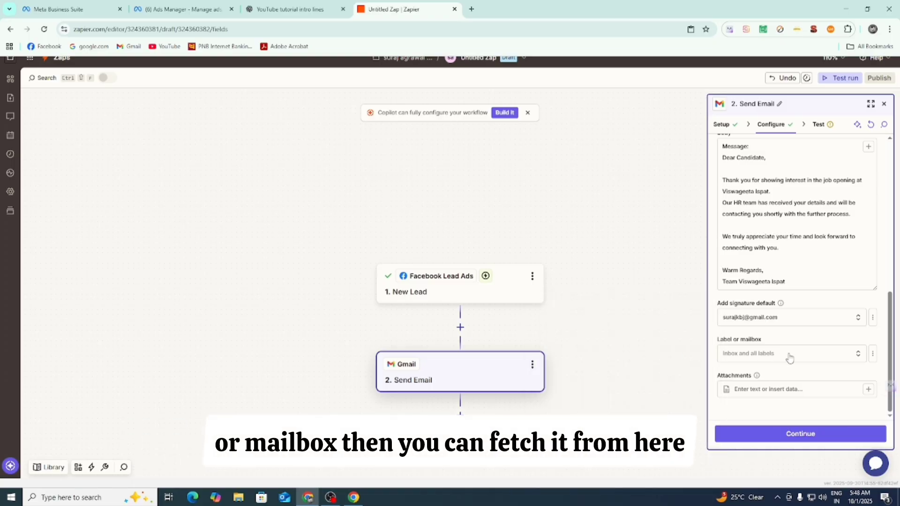
pyautogui.click(854, 358)
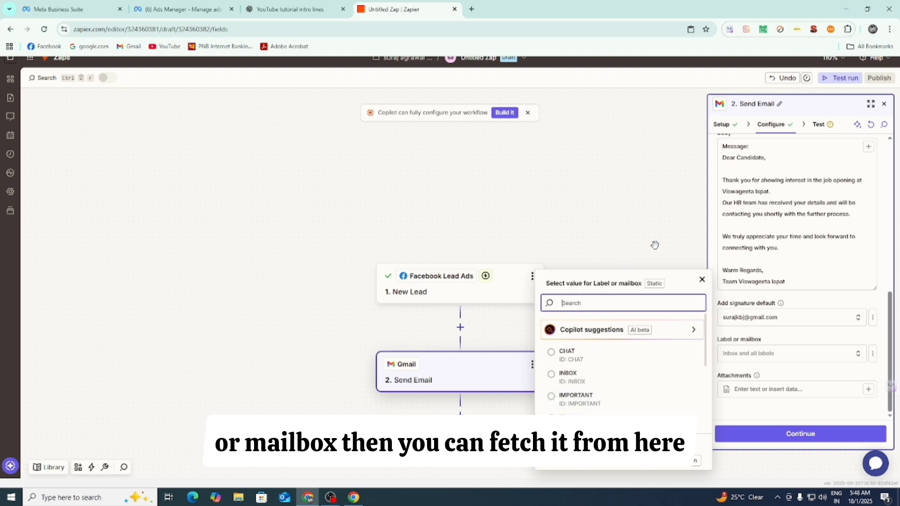
pyautogui.click(702, 279)
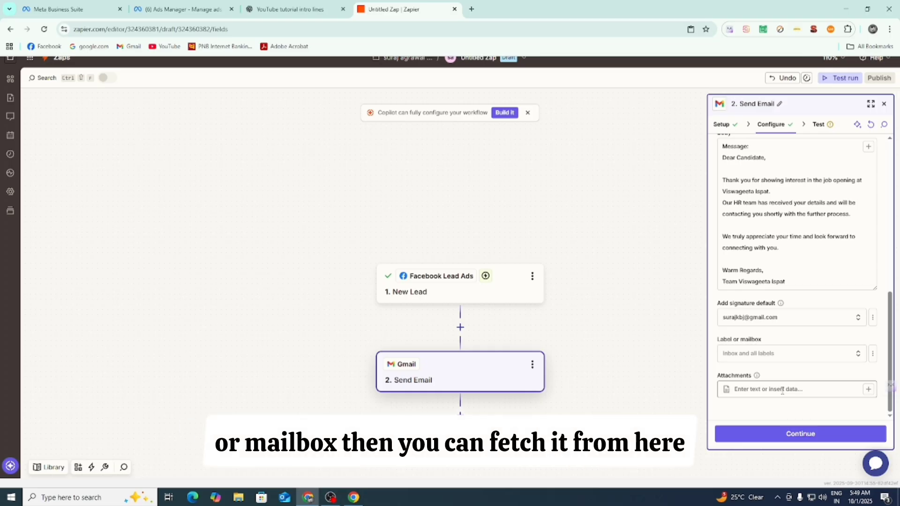
# - Finish configuring the Send Email action, test it by sending the message to the sample lead, and publish the Zap
pyautogui.click(822, 435)
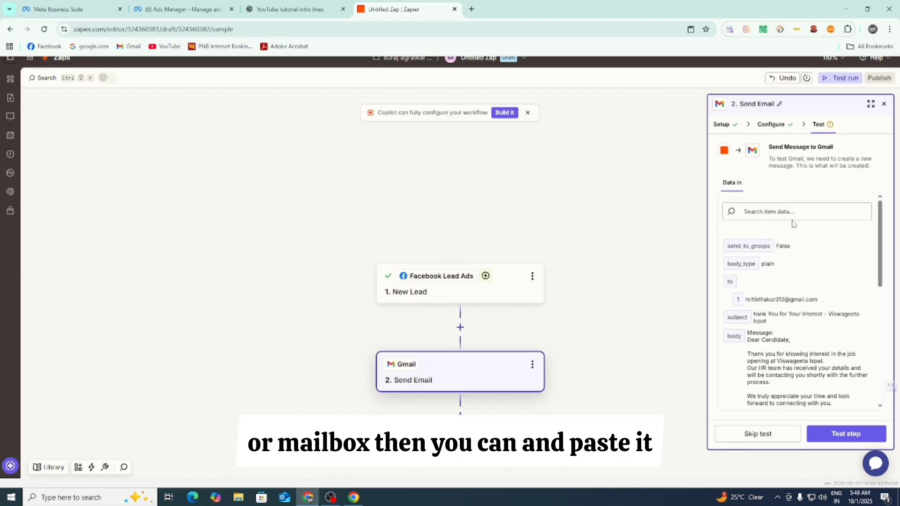
pyautogui.scroll(-3, 789, 301)
pyautogui.scroll(-3, 789, 301)
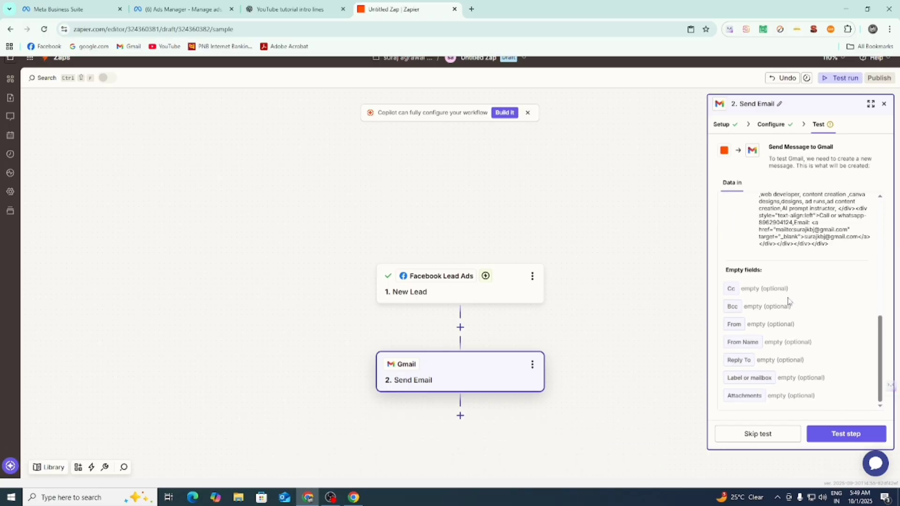
pyautogui.click(844, 435)
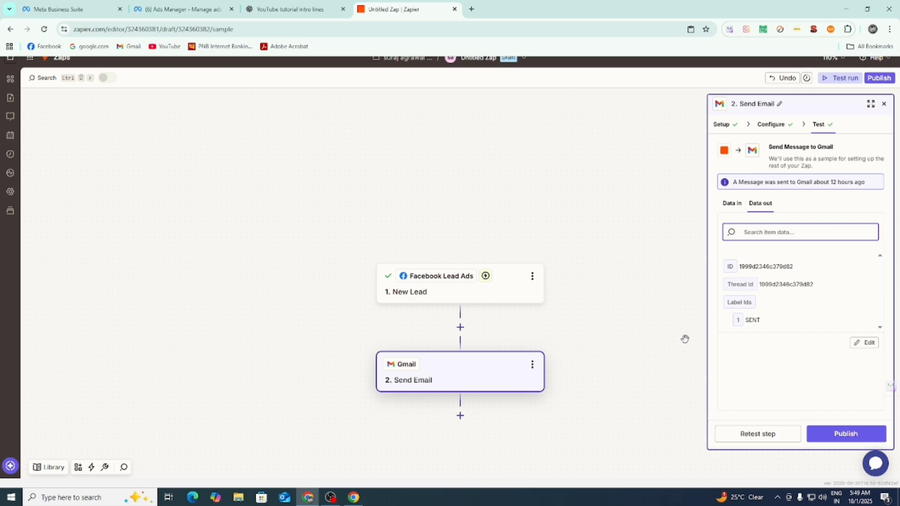
pyautogui.click(829, 435)
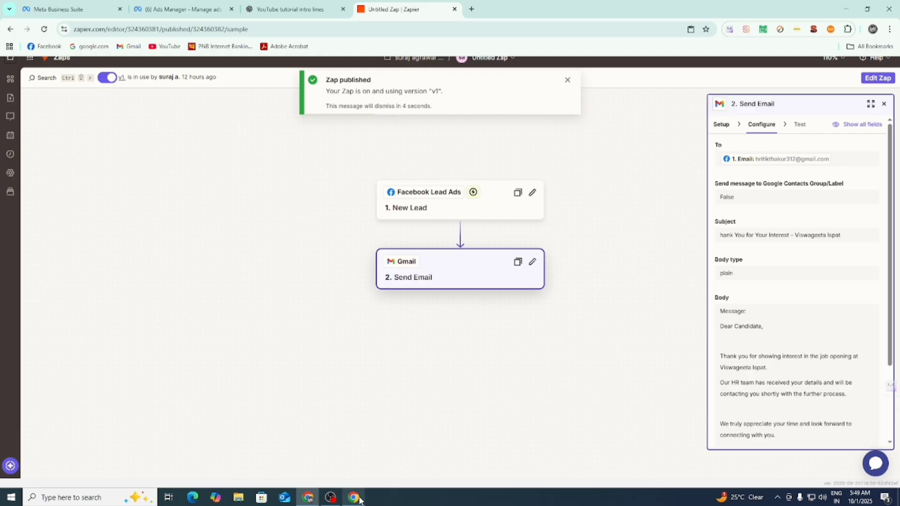
# - Return to the browser window with the Zap and open the Gmail inbox in a new tab
pyautogui.click(305, 498)
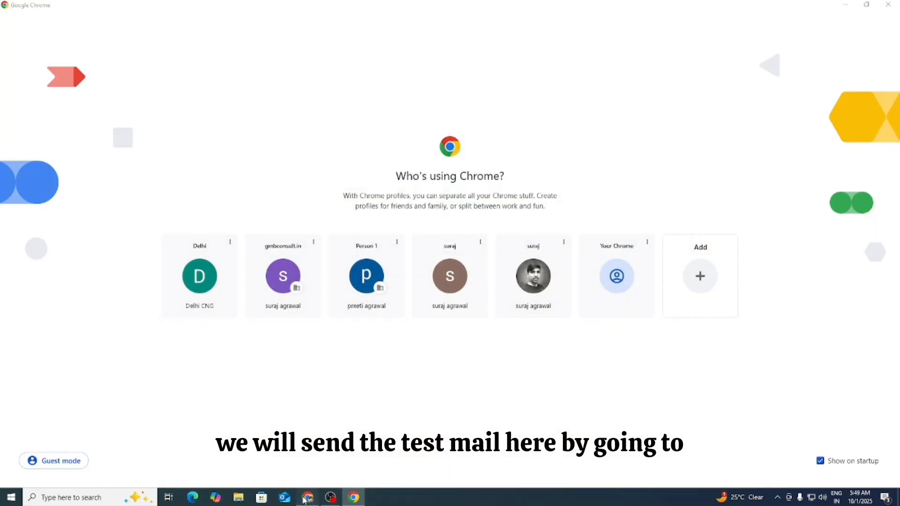
pyautogui.click(305, 499)
pyautogui.click(472, 9)
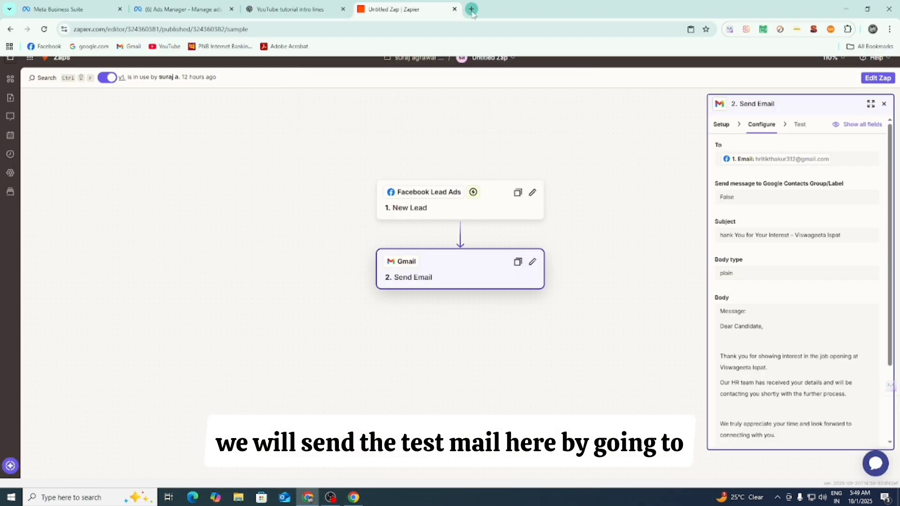
pyautogui.click(787, 71)
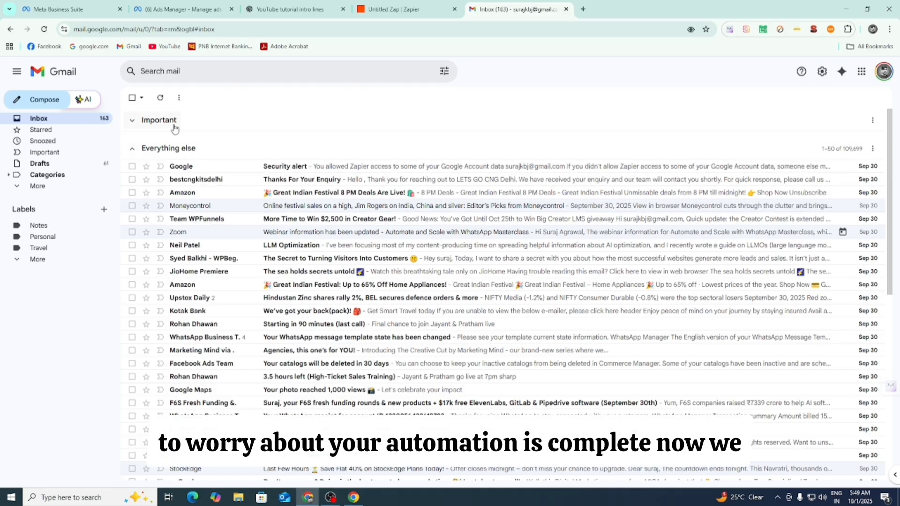
# - Open the sent email "hank You for Your Interest – Viswageeta Ispat" from Sent mail and check its body and signature
pyautogui.click(160, 120)
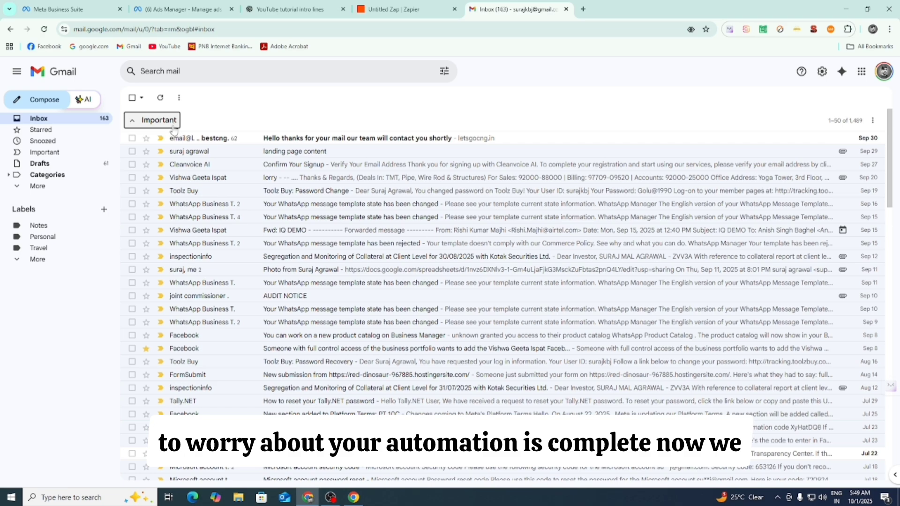
pyautogui.click(37, 186)
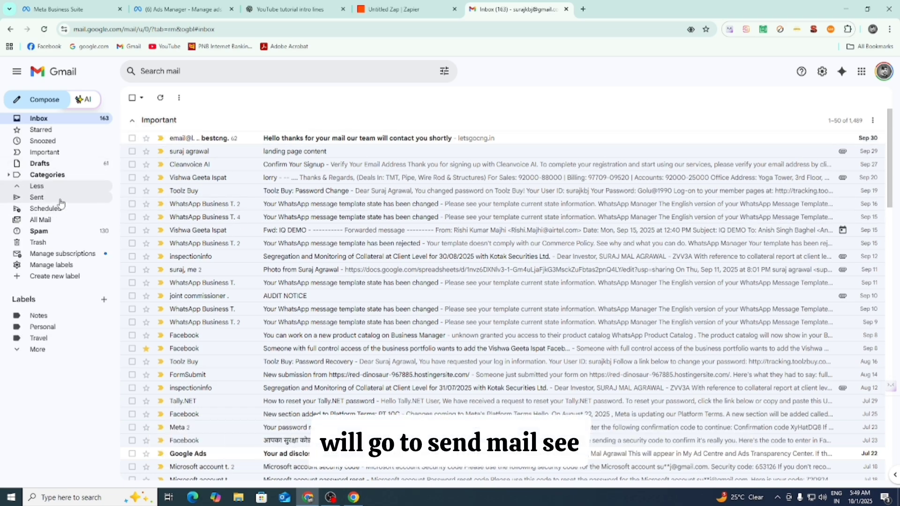
pyautogui.click(60, 201)
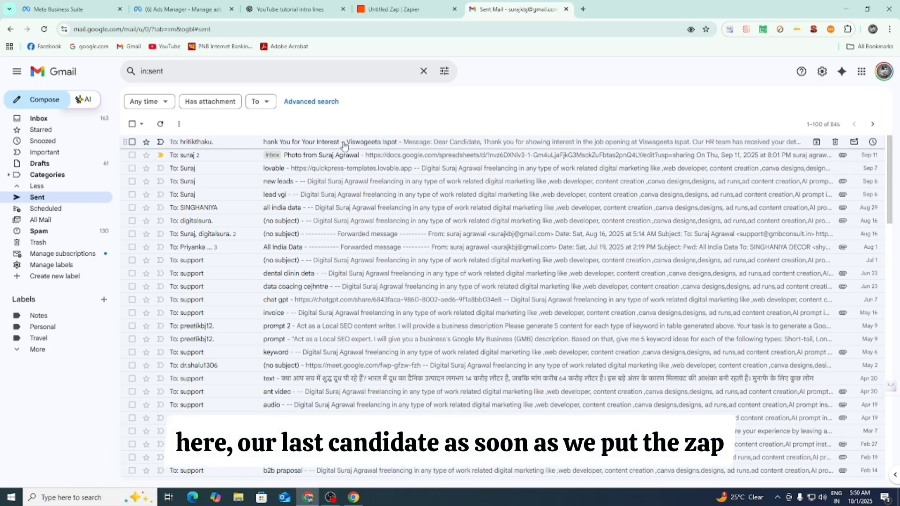
pyautogui.click(344, 144)
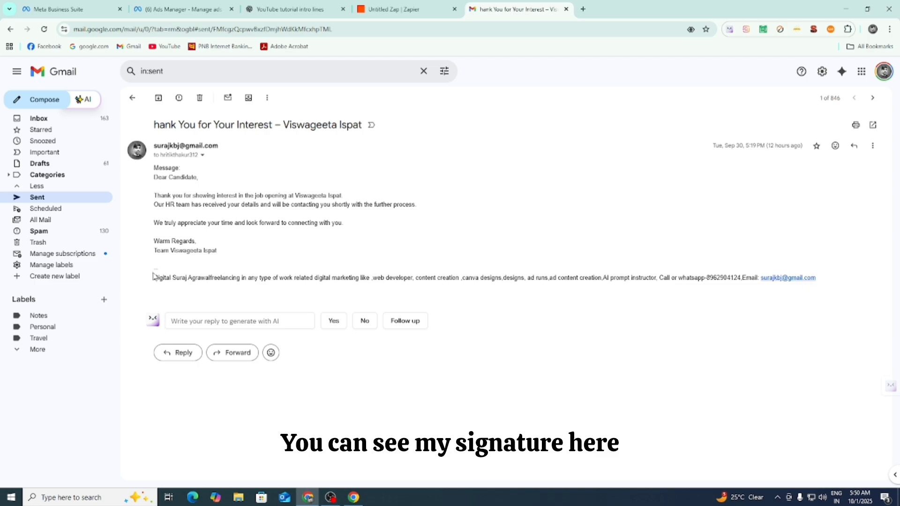
pyautogui.moveTo(155, 275); pyautogui.dragTo(596, 281)
pyautogui.click(482, 382)
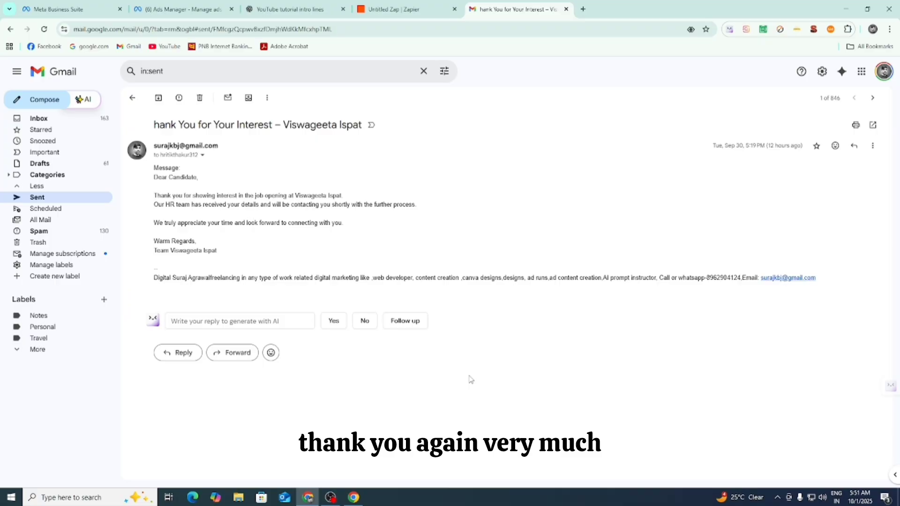
pyautogui.click(331, 497)
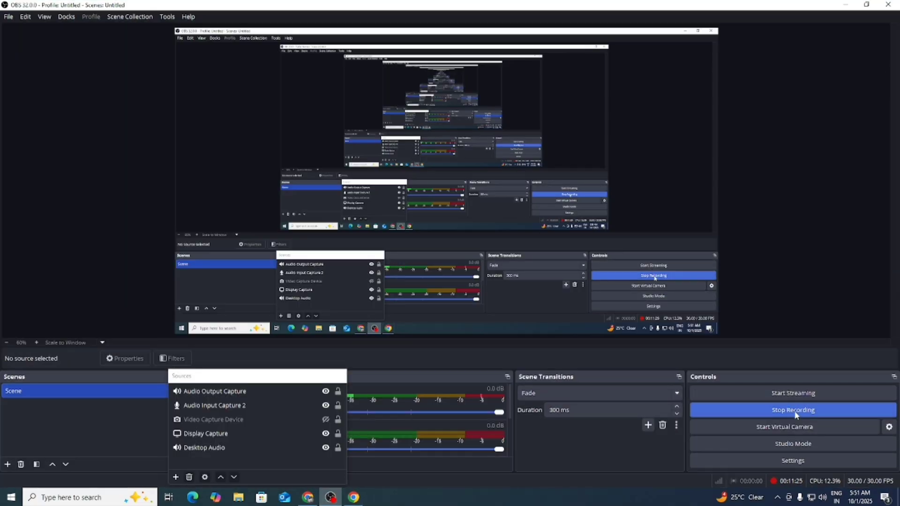